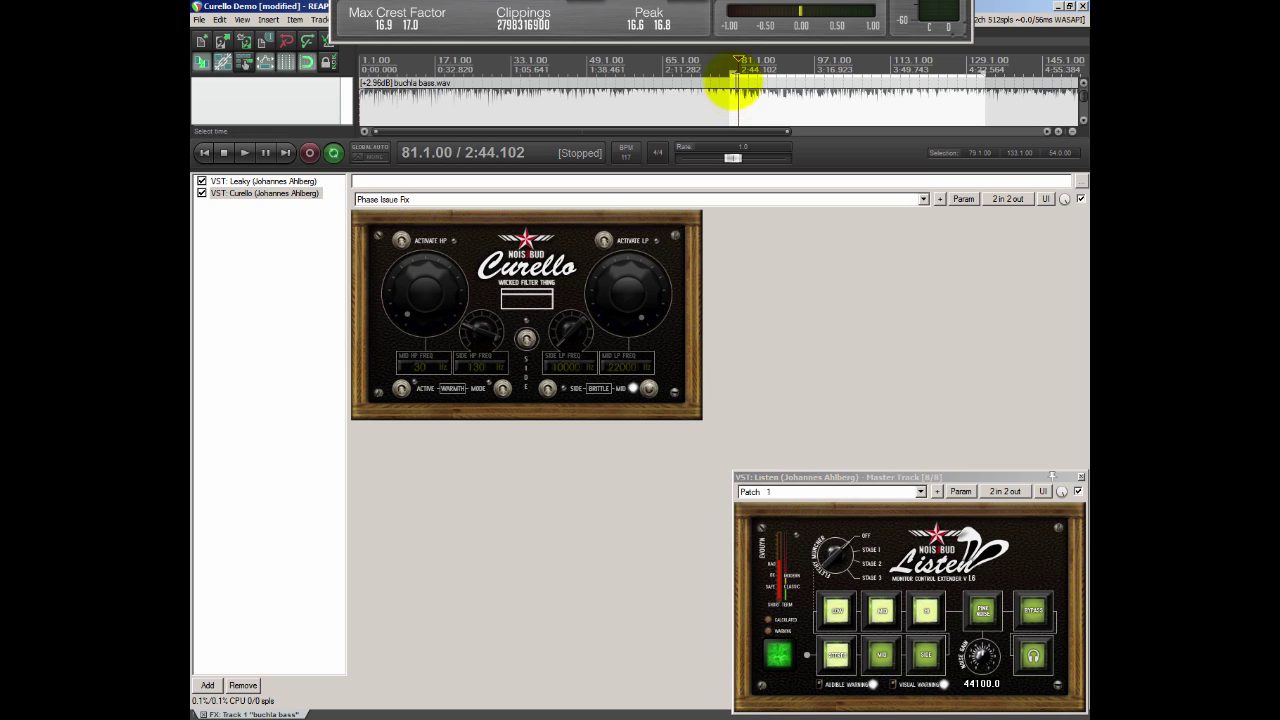
- Show Curello's panel in the bass track's FX chain, placed after Leaky
{"action": "key", "text": "s"}
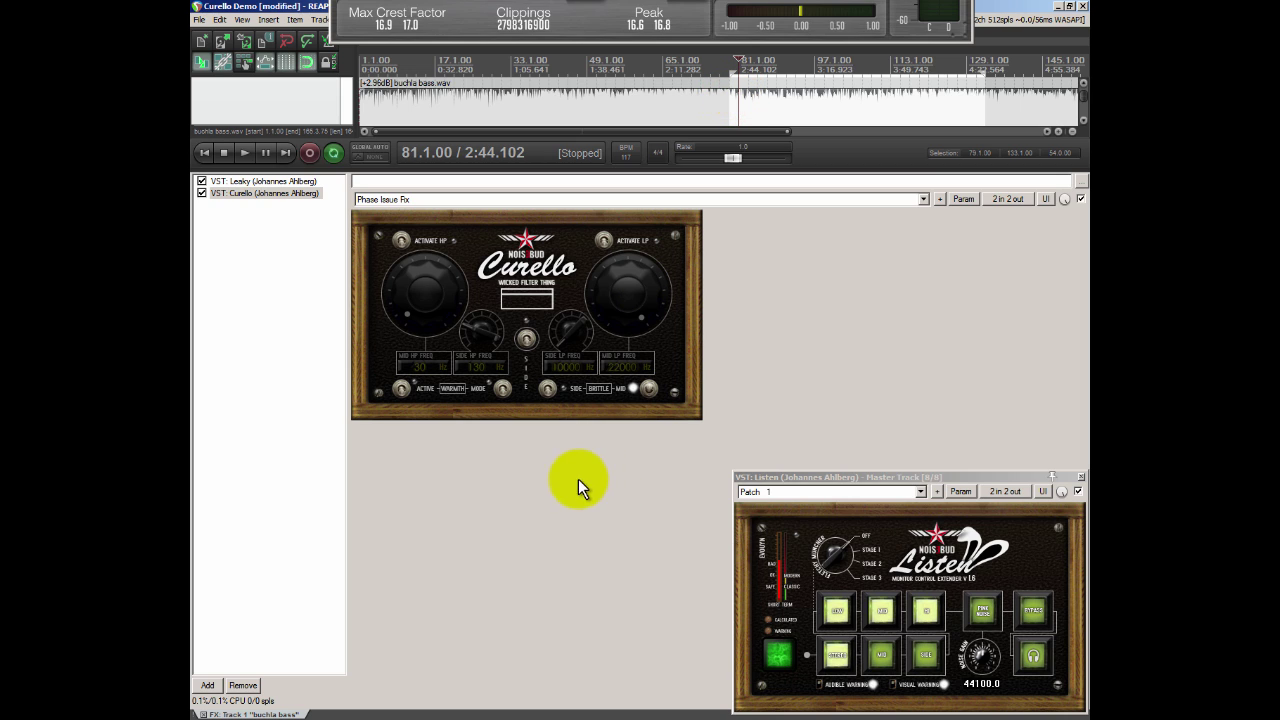
- Turn on Curello's high- and low-pass sections and lower the mid high-pass to 10 Hz
{"action": "left_click", "coordinate": [401, 240]}
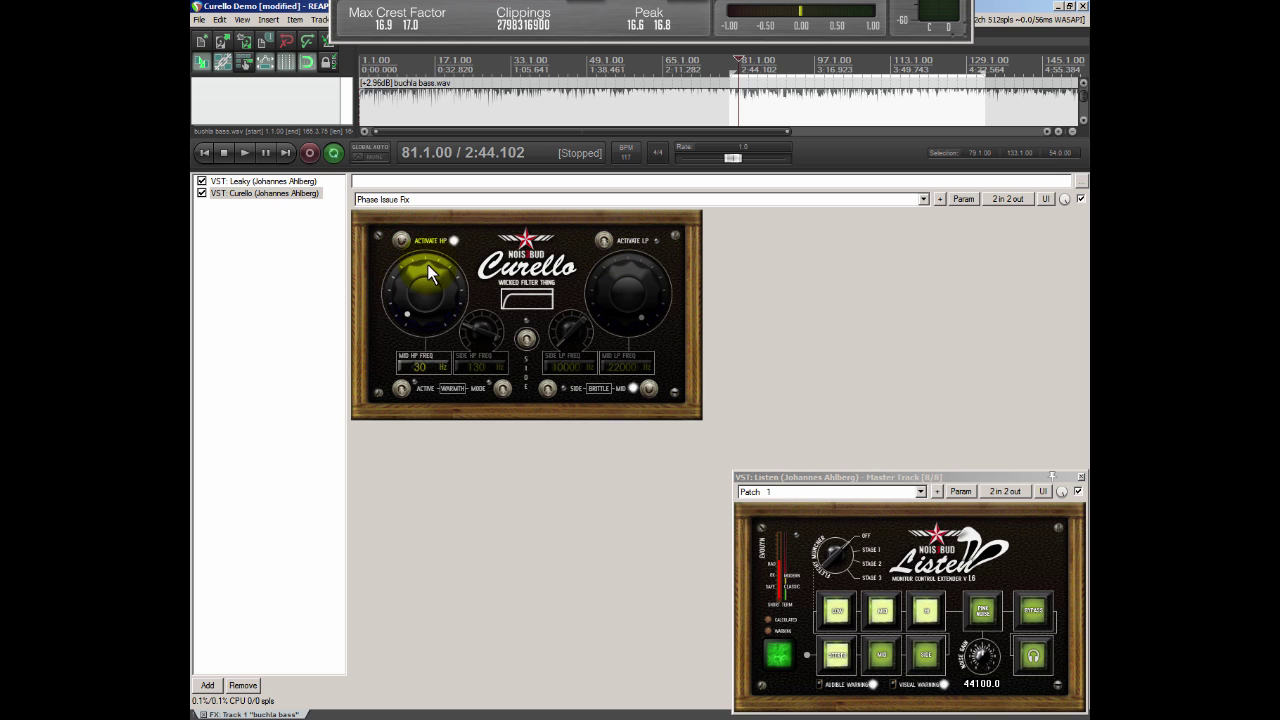
{"action": "left_click", "coordinate": [401, 241]}
{"action": "left_click", "coordinate": [403, 241]}
{"action": "left_click", "coordinate": [600, 243]}
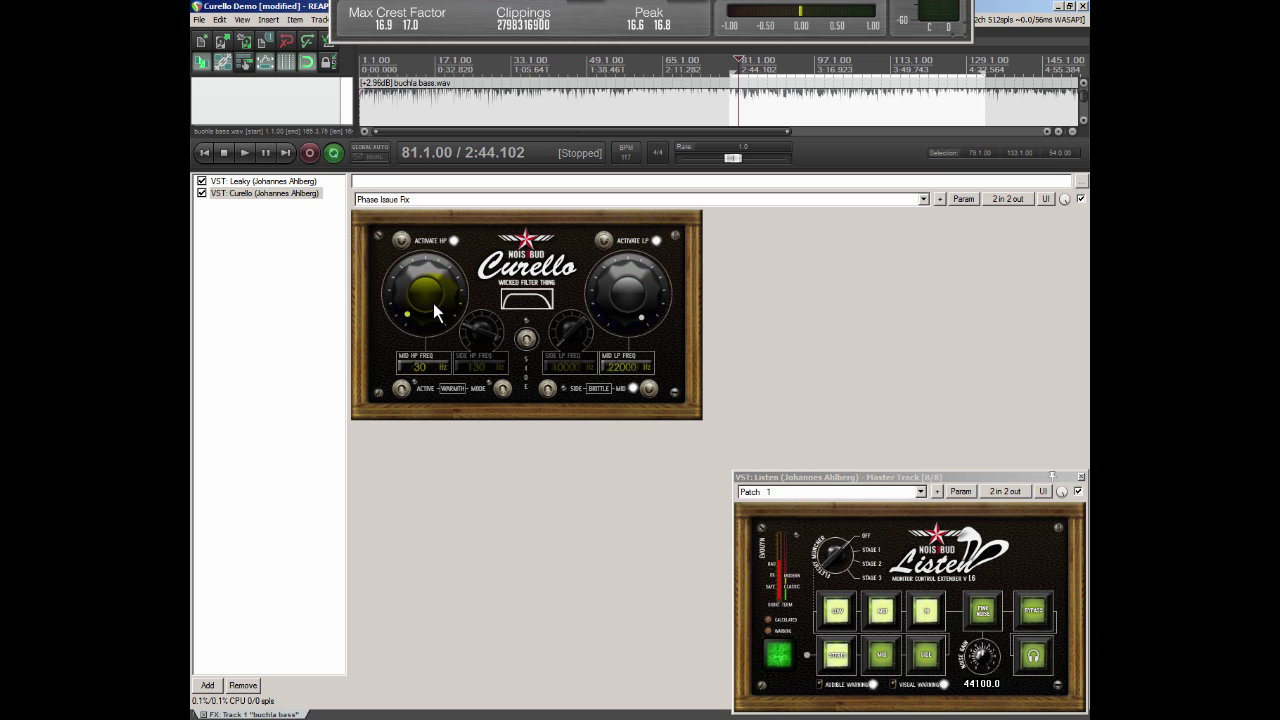
{"action": "left_click_drag", "start_coordinate": [433, 303], "coordinate": [489, 311]}
- Enable side filtering with side high-pass 127 Hz, mid high-pass 30 Hz, and adjusted low-pass cutoffs
{"action": "left_click", "coordinate": [528, 342]}
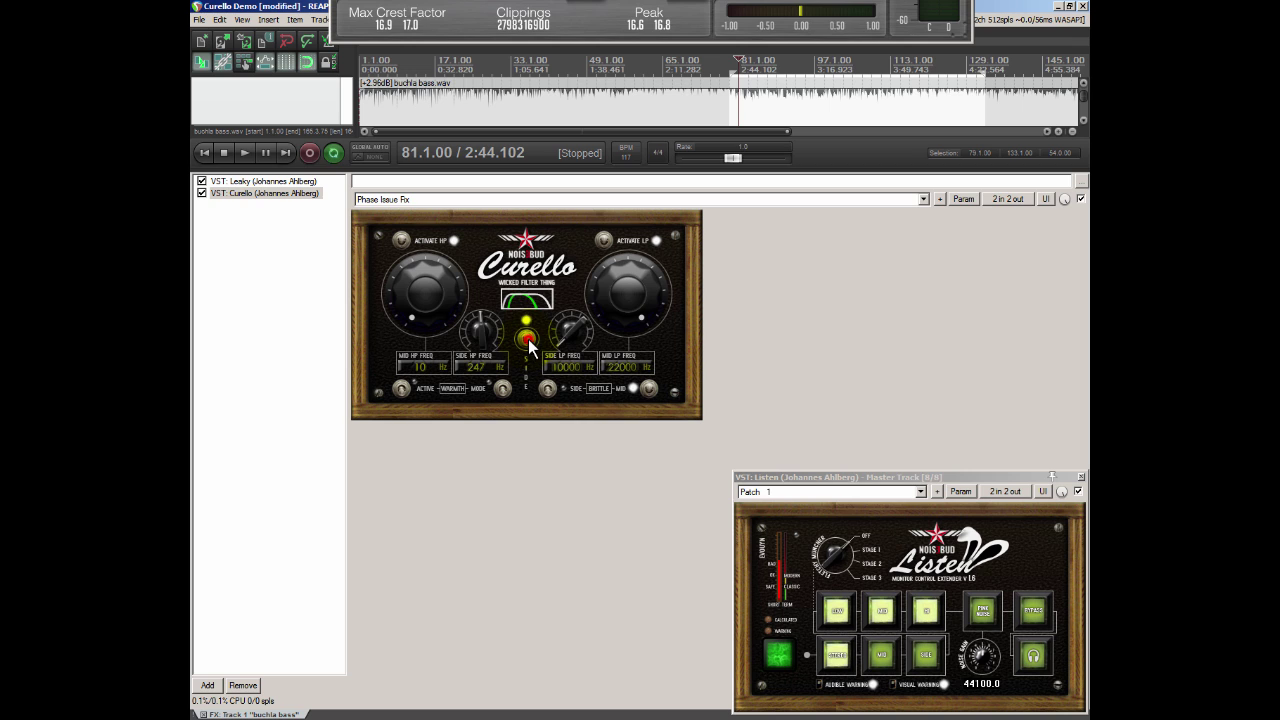
{"action": "mouse_move", "coordinate": [482, 350]}
{"action": "left_mouse_down"}
{"action": "mouse_move", "coordinate": [484, 300]}
{"action": "mouse_move", "coordinate": [482, 362]}
{"action": "left_mouse_up"}
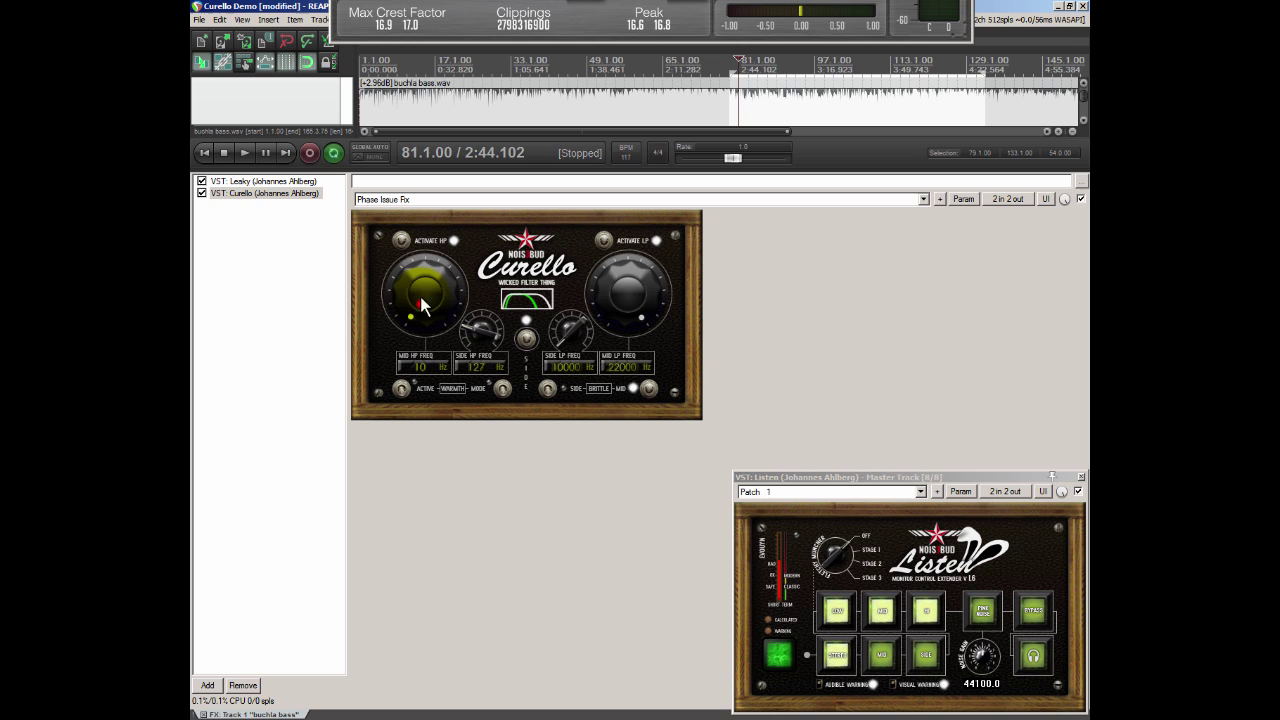
{"action": "left_click_drag", "start_coordinate": [425, 316], "coordinate": [427, 297]}
{"action": "left_click_drag", "start_coordinate": [637, 291], "coordinate": [577, 302]}
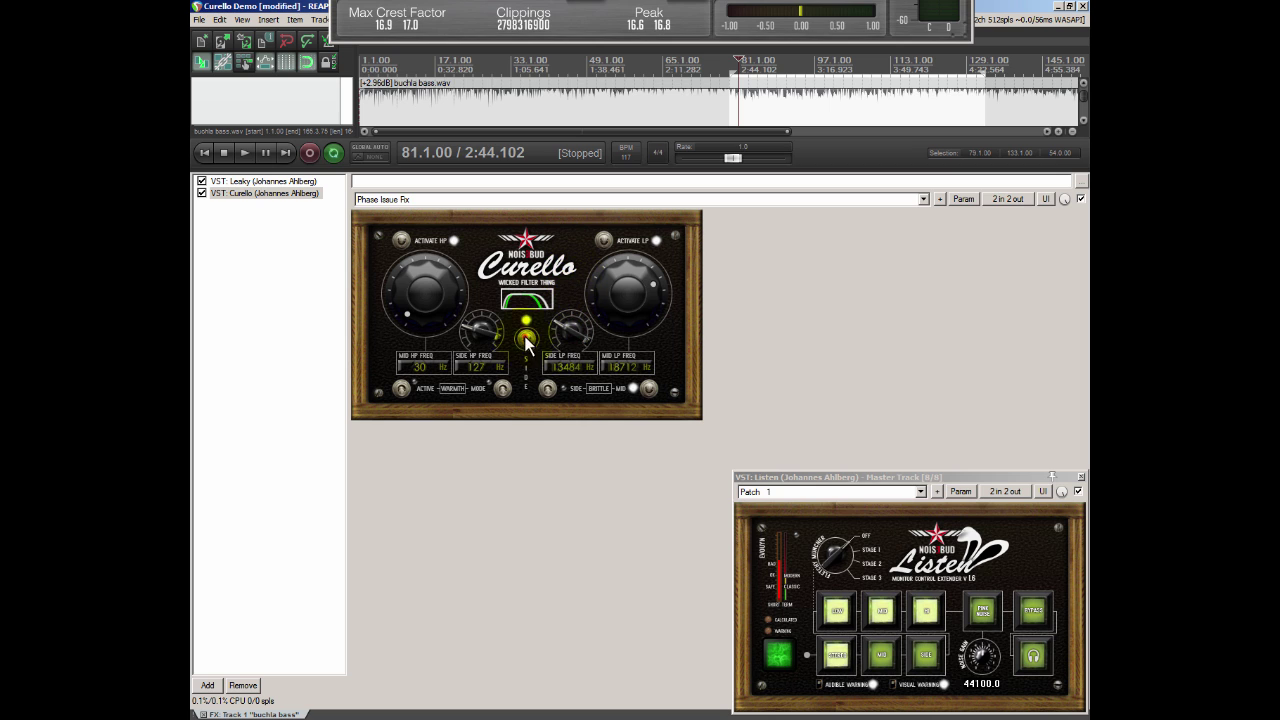
- Switch both filter sections off and reset the low-pass frequencies to 22000 Hz
{"action": "left_click", "coordinate": [402, 242]}
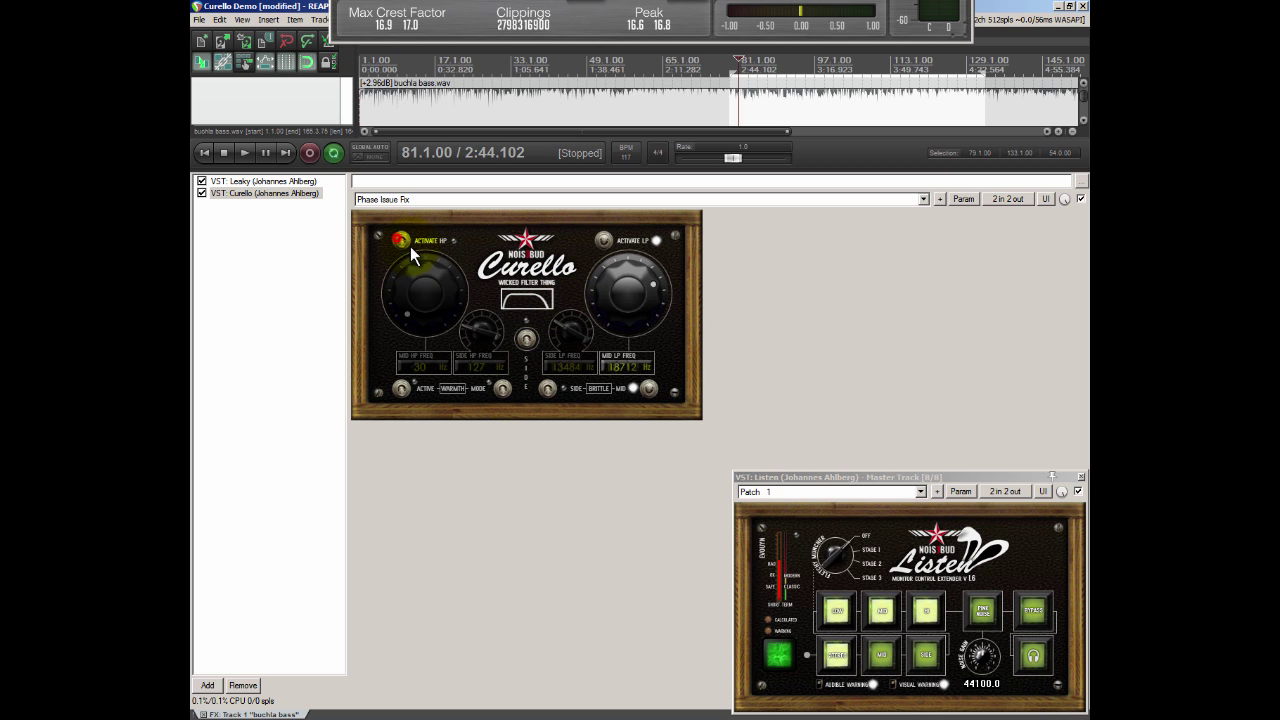
{"action": "left_click", "coordinate": [603, 240]}
{"action": "left_click", "coordinate": [463, 324]}
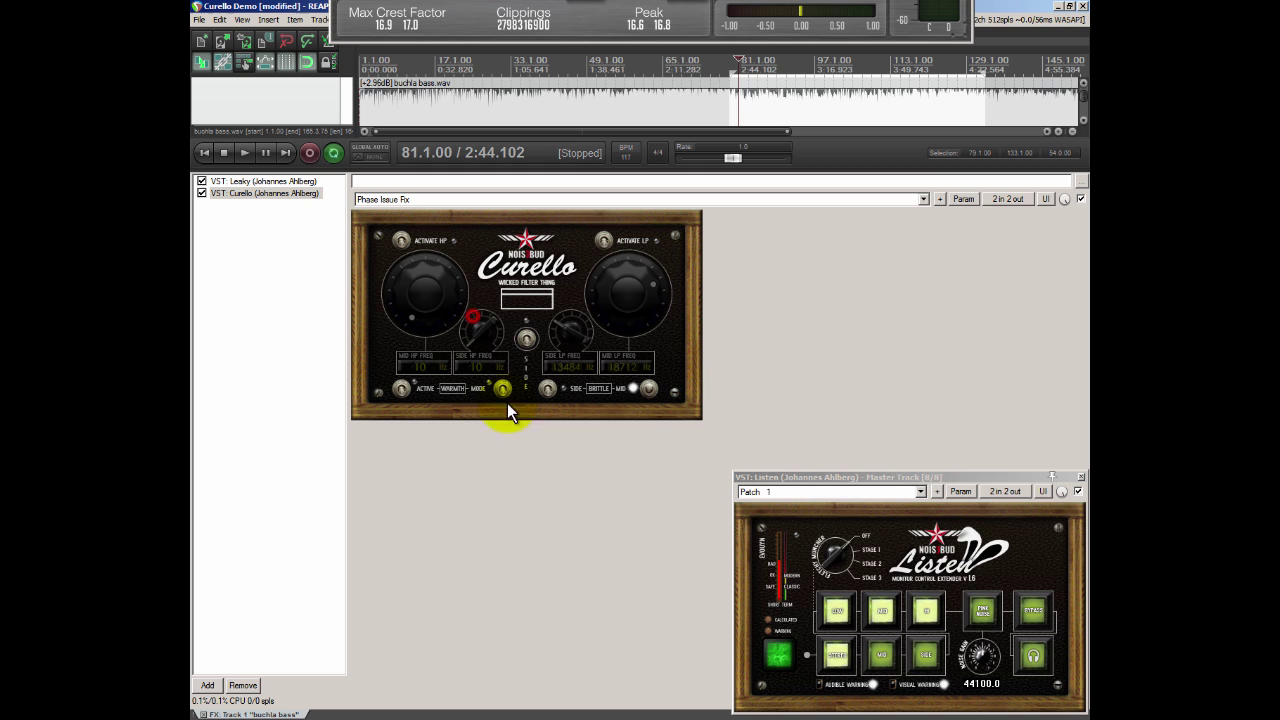
{"action": "left_click", "coordinate": [563, 338]}
{"action": "left_click", "coordinate": [627, 292]}
{"action": "left_click", "coordinate": [645, 391]}
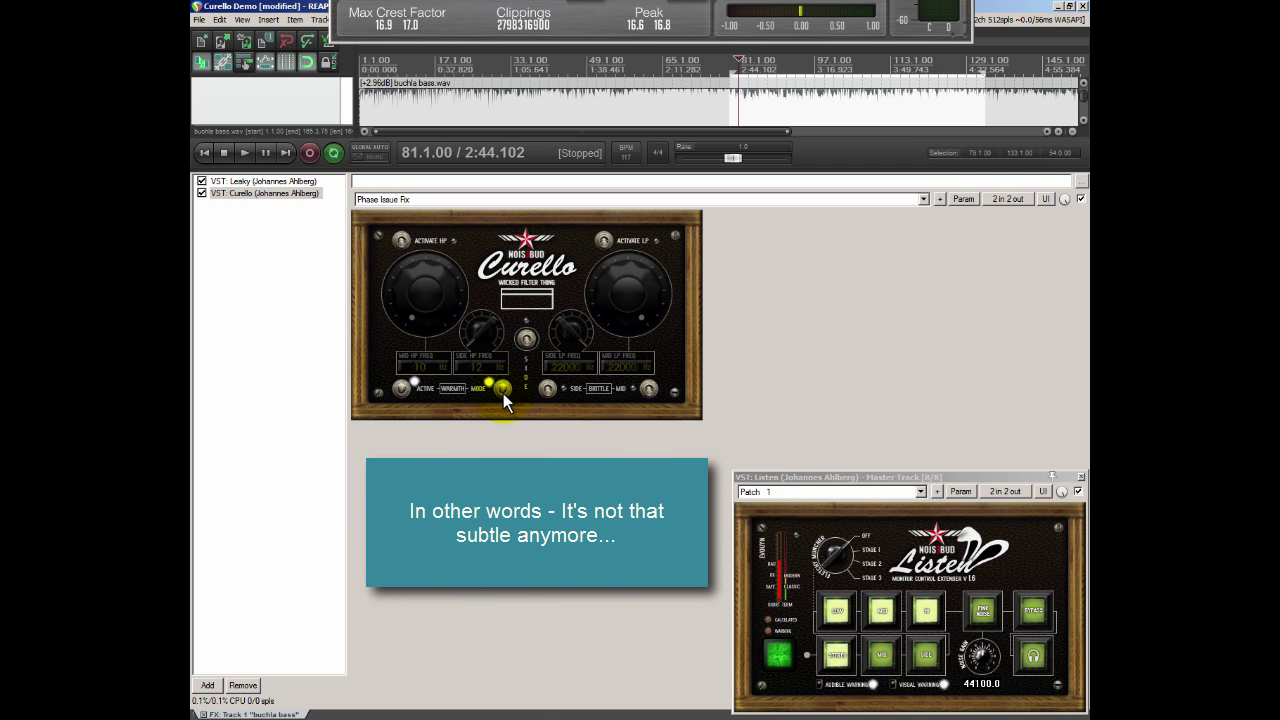
{"action": "left_click", "coordinate": [498, 392]}
{"action": "left_click", "coordinate": [445, 388]}
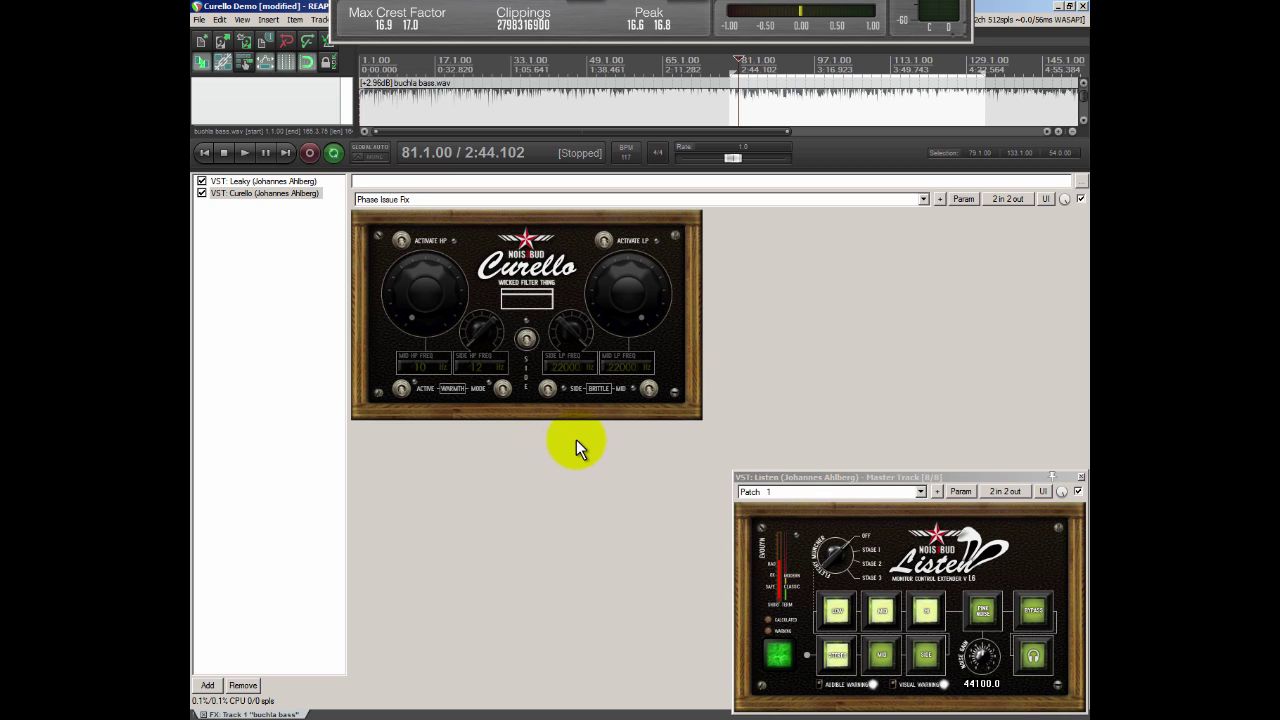
- Switch on Brittle, try it on the side channel, then leave it applied to mid
{"action": "left_click", "coordinate": [547, 389]}
{"action": "left_click", "coordinate": [548, 390]}
{"action": "left_click", "coordinate": [649, 390]}
{"action": "left_click", "coordinate": [549, 392]}
{"action": "left_click", "coordinate": [648, 390]}
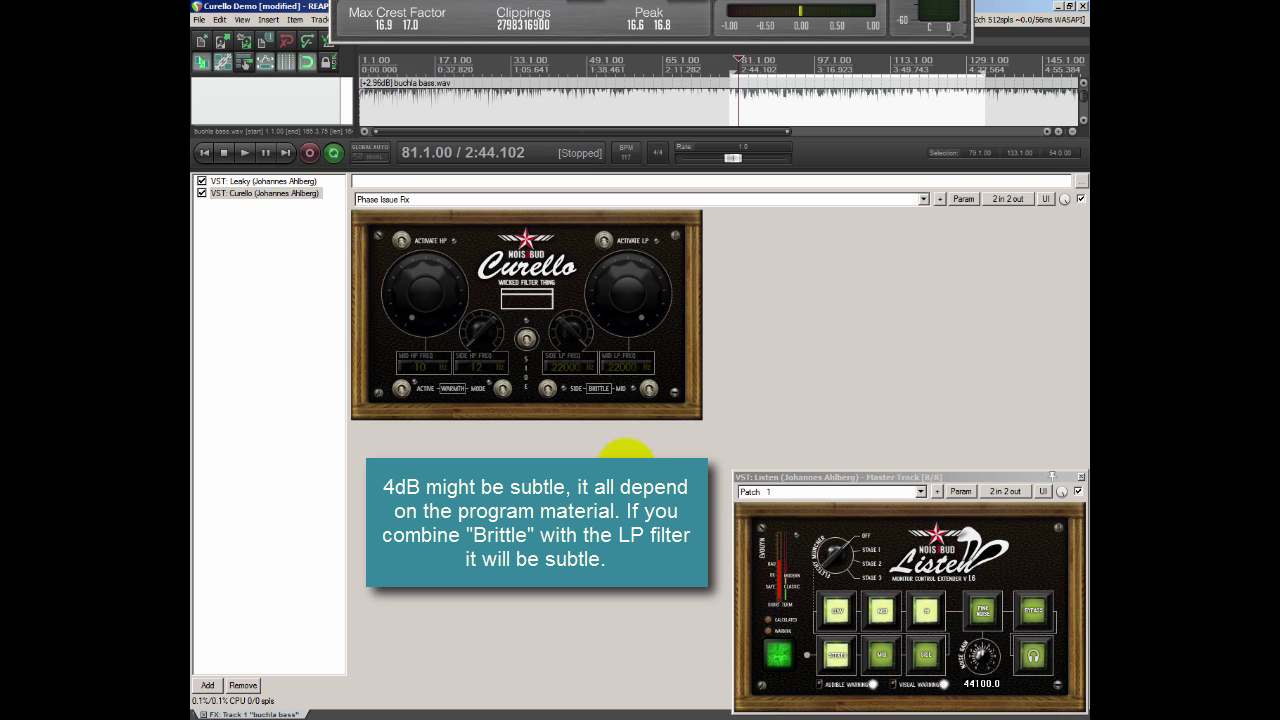
- Re-engage Brittle and activate Curello's low-pass, cutting the side channel at 10000 Hz
{"action": "left_click", "coordinate": [650, 388]}
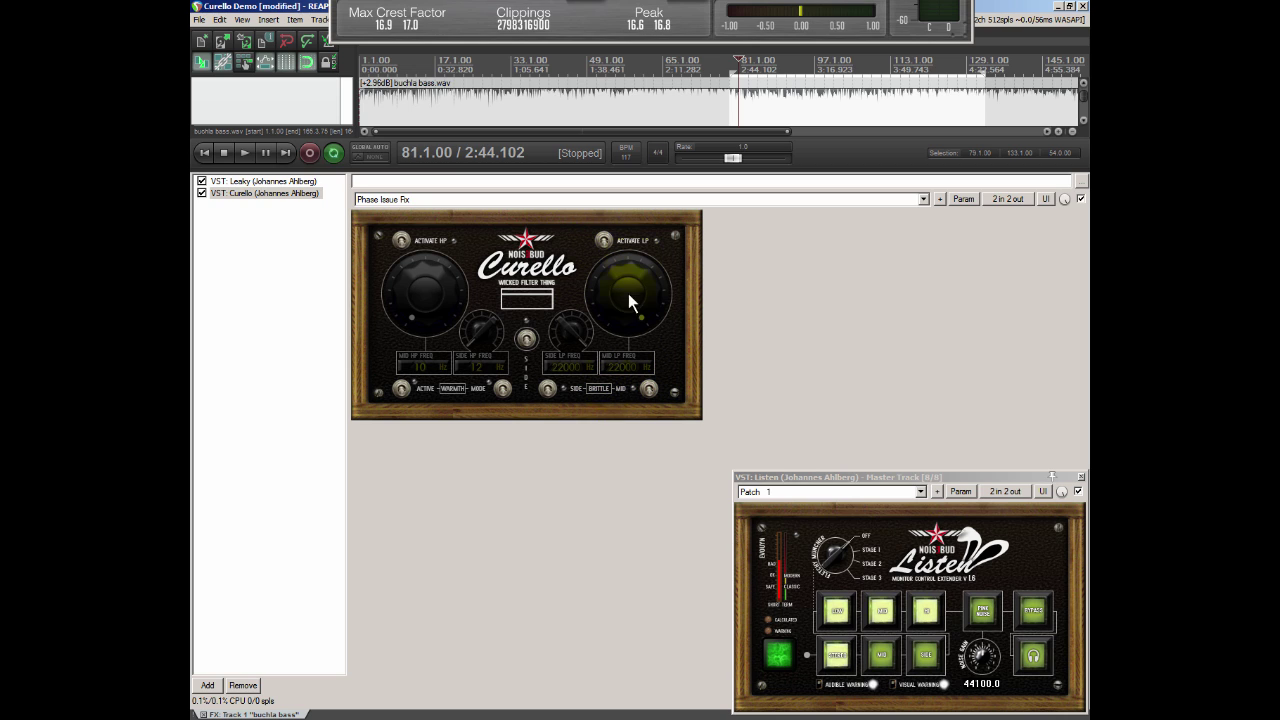
{"action": "left_click", "coordinate": [604, 241]}
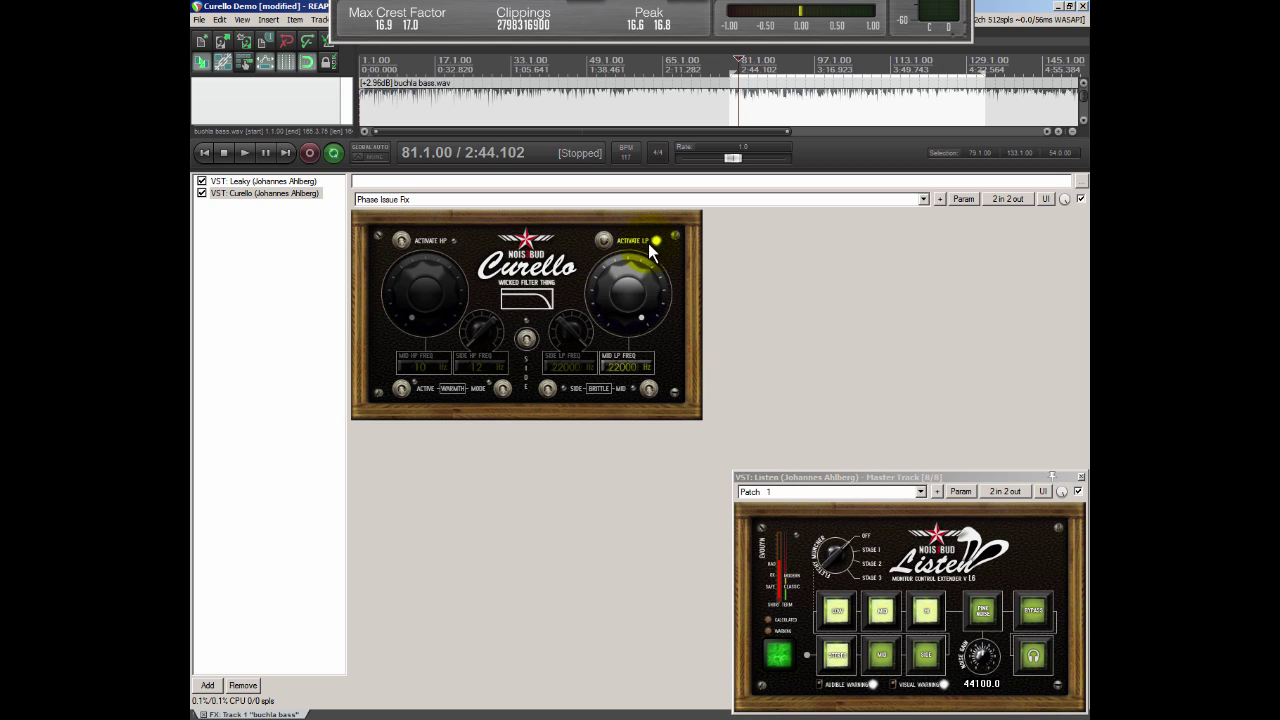
{"action": "left_click", "coordinate": [524, 340]}
{"action": "left_click", "coordinate": [527, 337]}
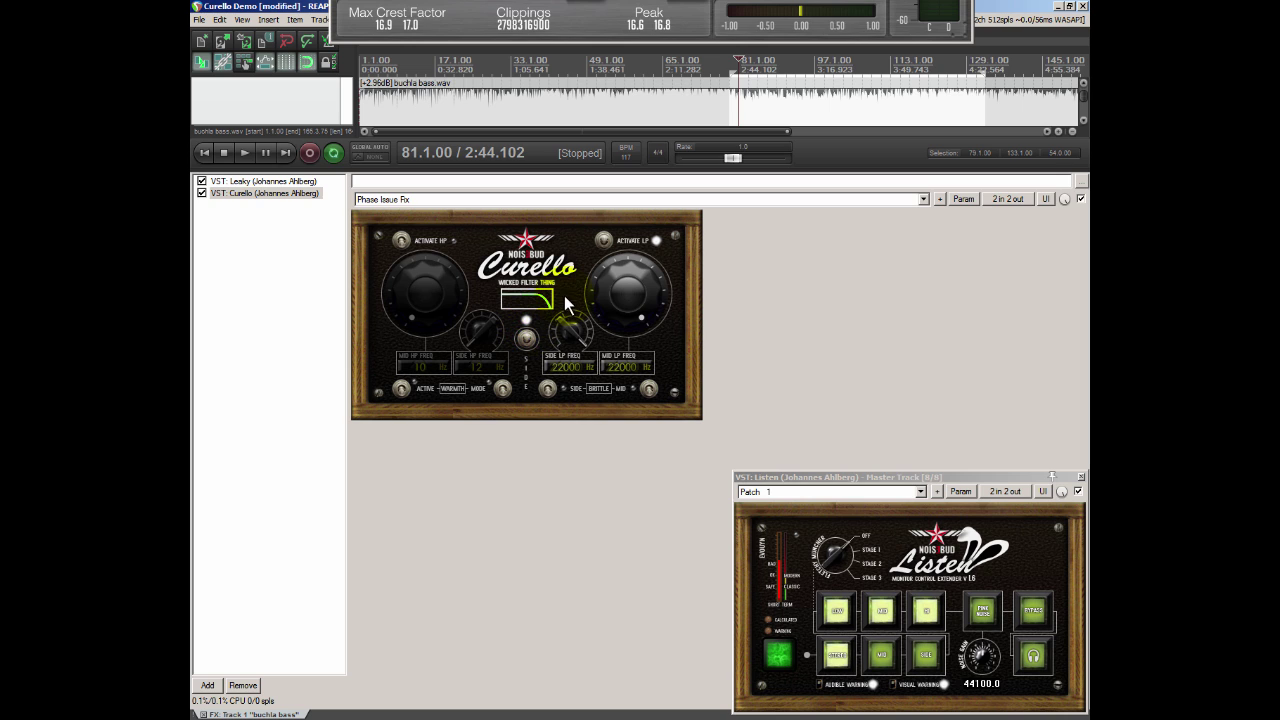
{"action": "left_click_drag", "start_coordinate": [617, 278], "coordinate": [637, 352]}
{"action": "left_click_drag", "start_coordinate": [623, 280], "coordinate": [627, 320]}
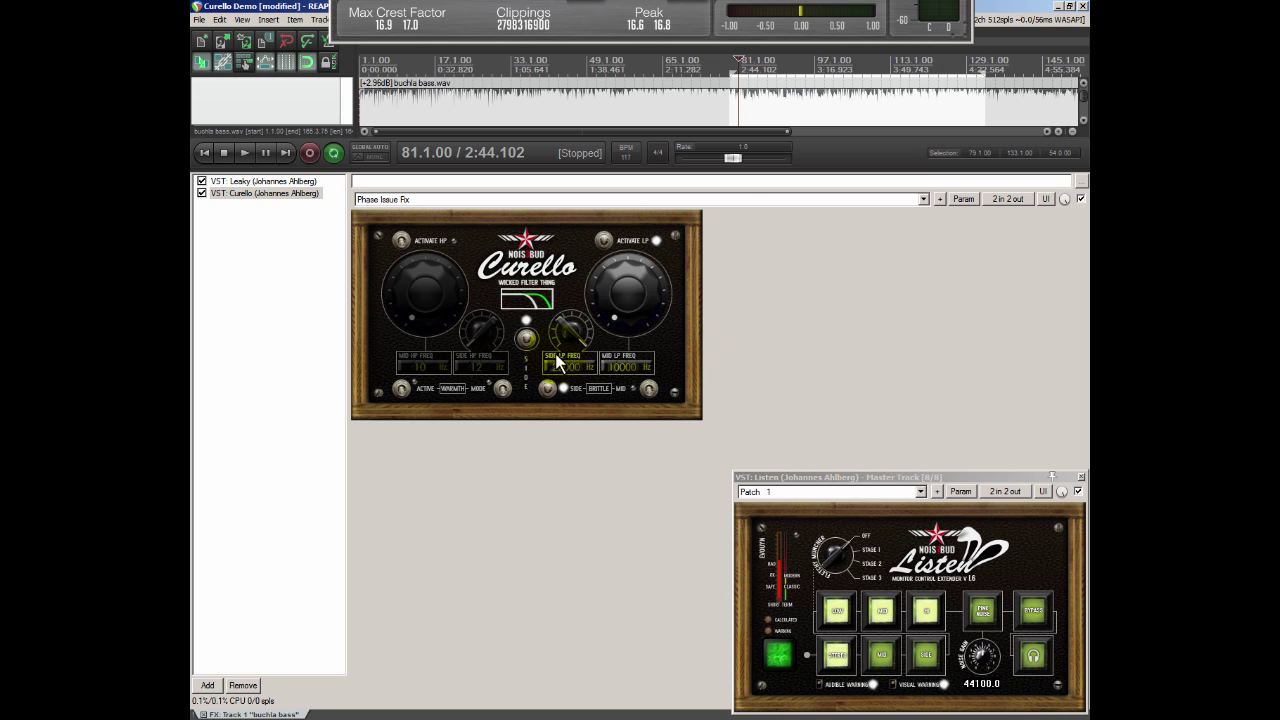
{"action": "left_click_drag", "start_coordinate": [571, 329], "coordinate": [555, 373]}
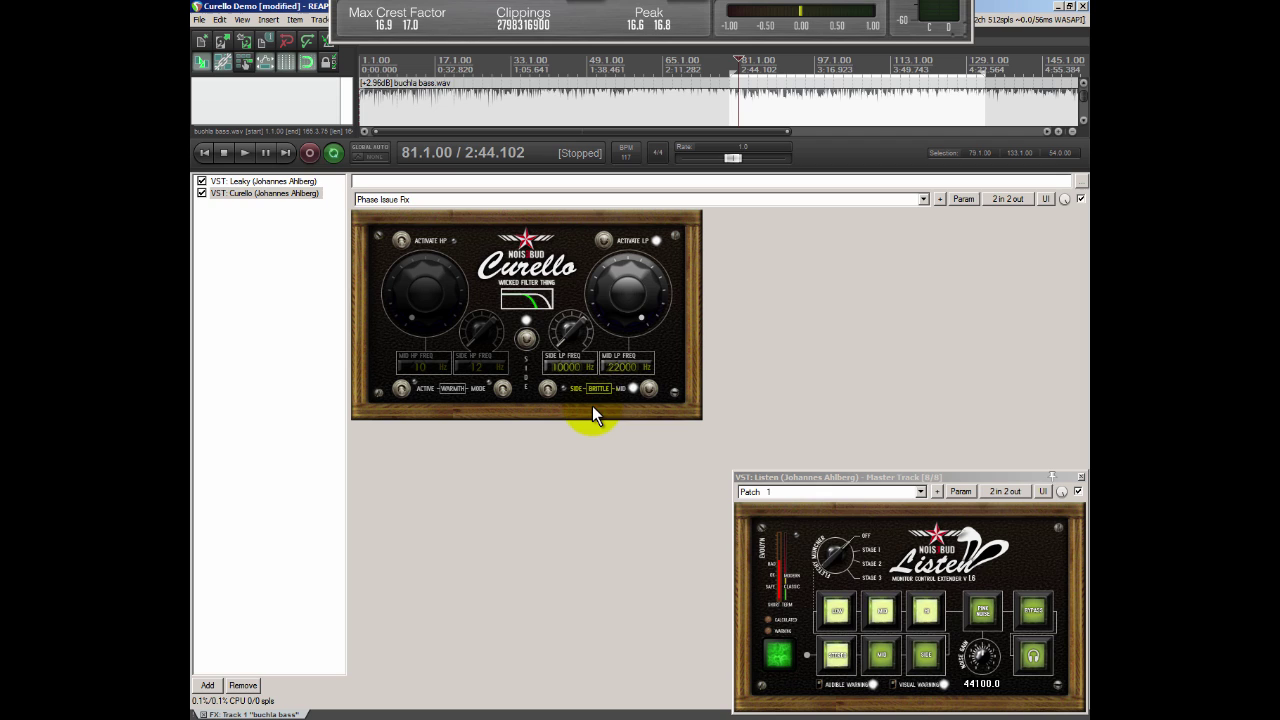
- Turn off Curello's Brittle and low-pass, and bypass Leaky
{"action": "left_click", "coordinate": [648, 389]}
{"action": "left_click", "coordinate": [604, 240]}
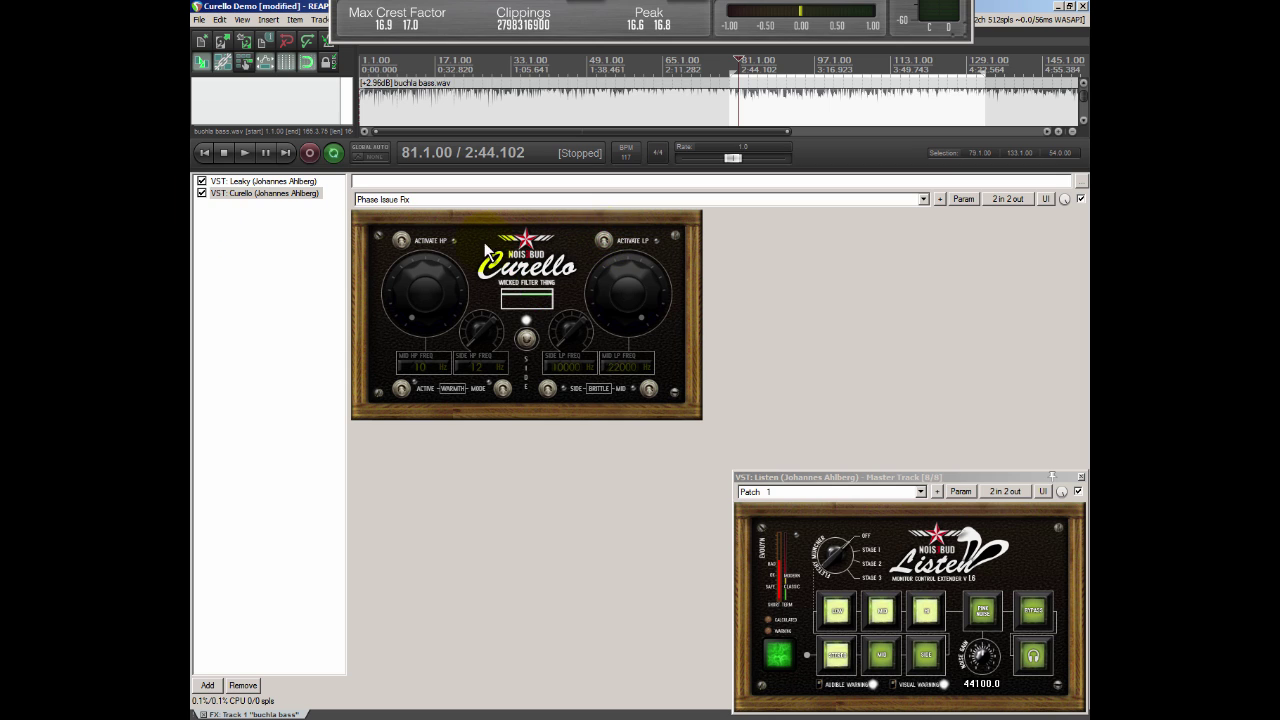
{"action": "left_click", "coordinate": [201, 181]}
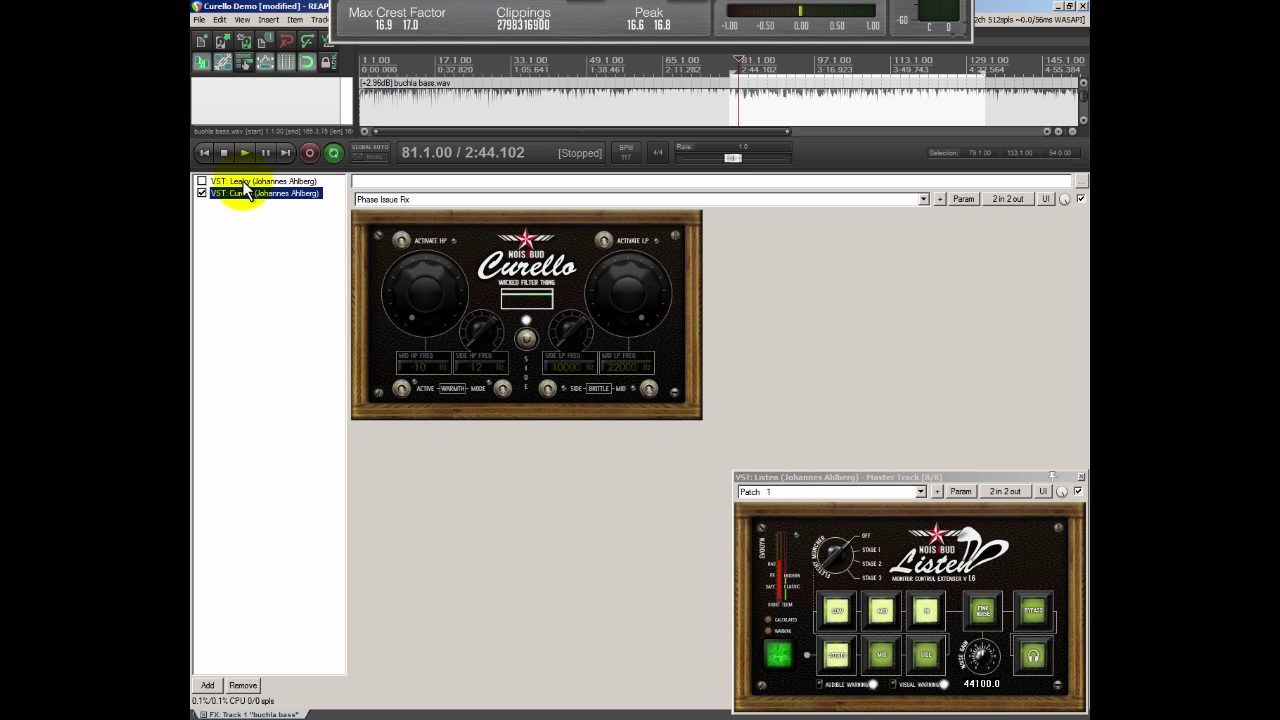
- Flip between the Leaky and Curello panels, ending on Curello, and set the play position to bar 79
{"action": "left_click", "coordinate": [244, 183]}
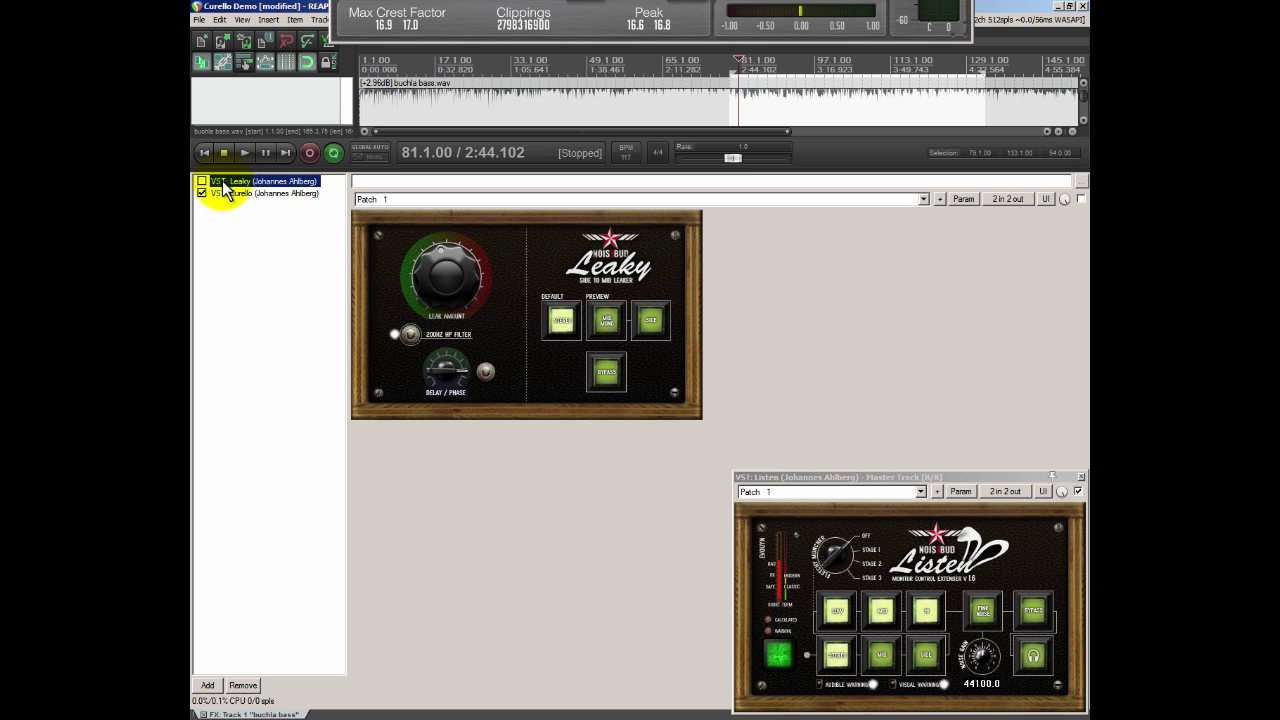
{"action": "left_click", "coordinate": [243, 193]}
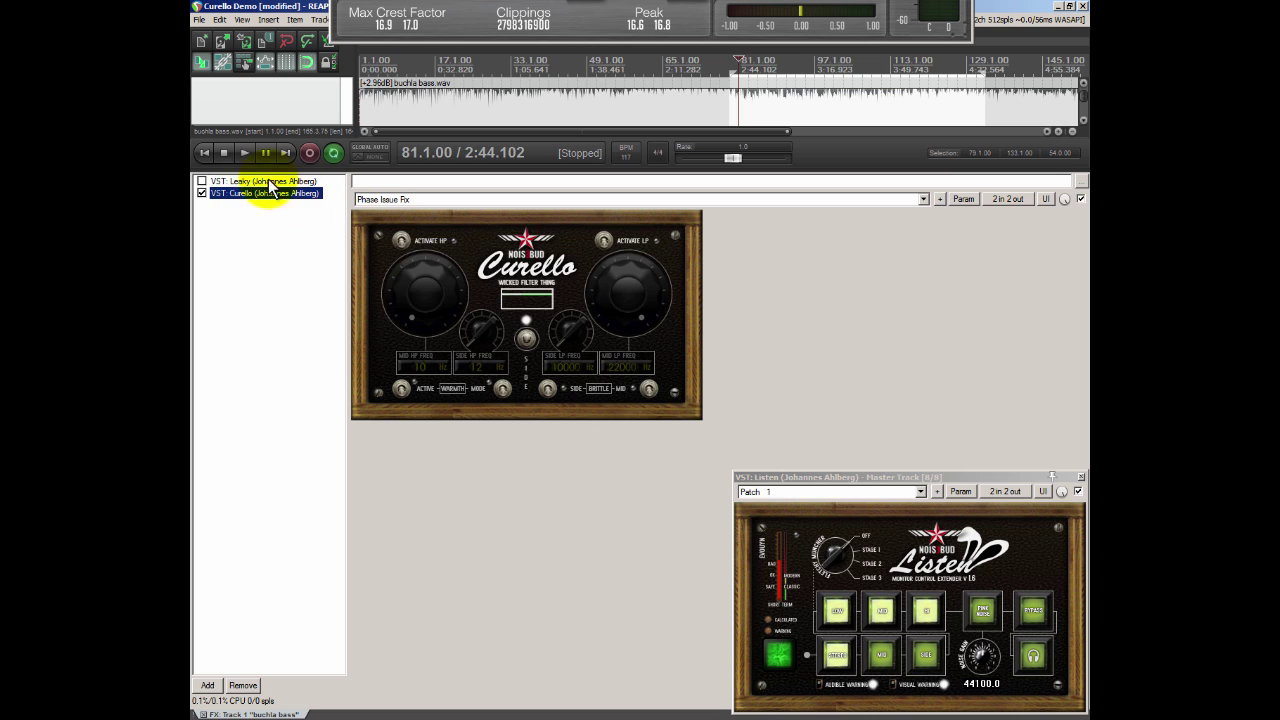
{"action": "left_click", "coordinate": [266, 182]}
{"action": "left_click", "coordinate": [262, 193]}
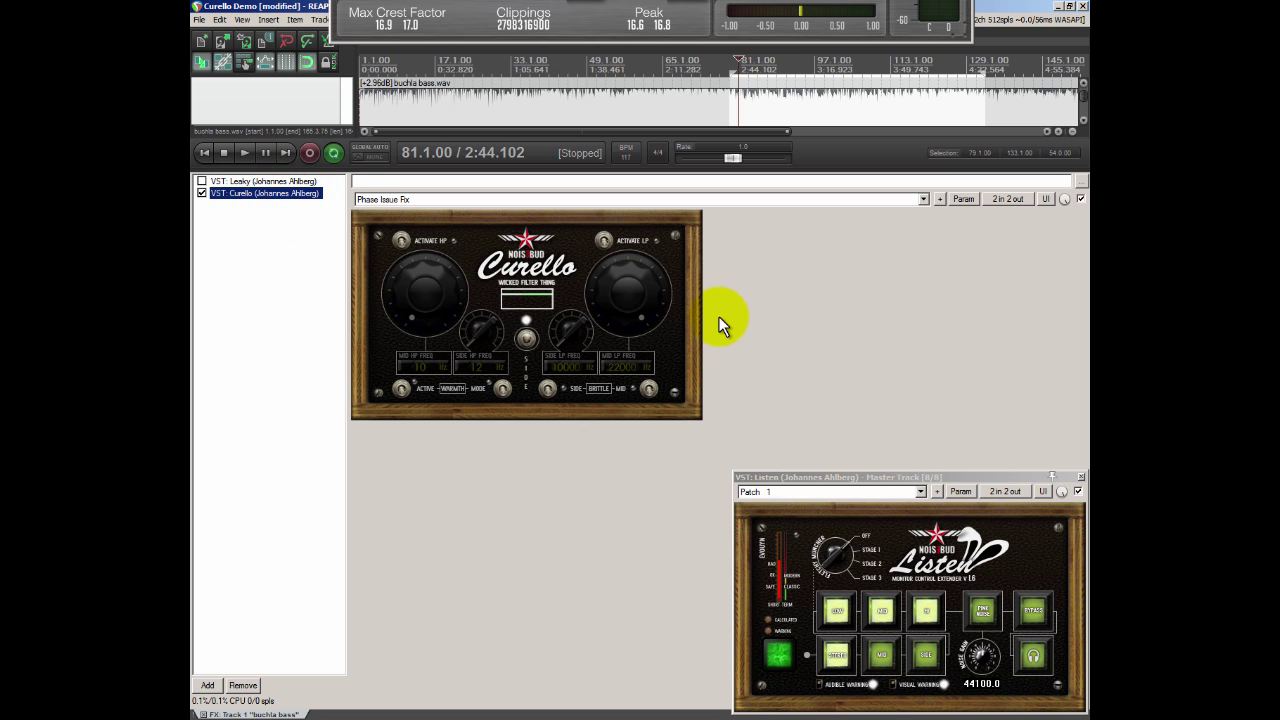
{"action": "left_click", "coordinate": [734, 105]}
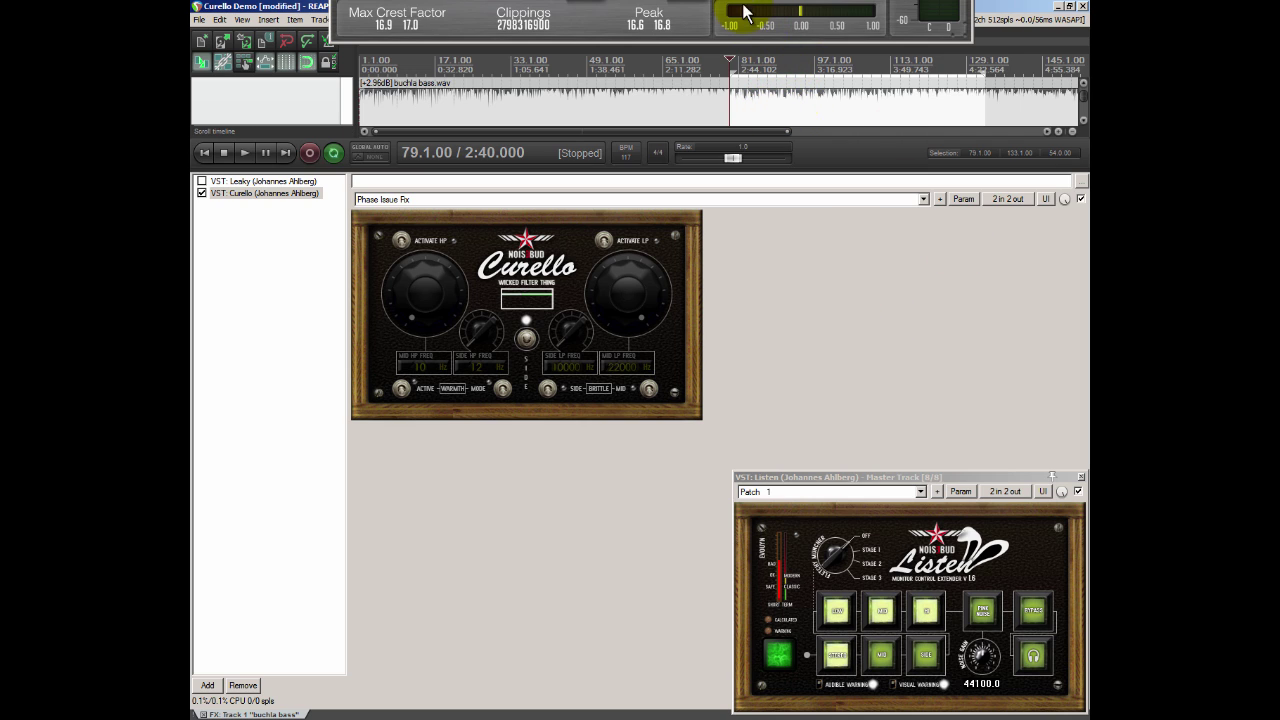
- Switch Curello's low-pass on, audition the bass from bar 79, and stop playback at 79.1.00
{"action": "left_click", "coordinate": [800, 27]}
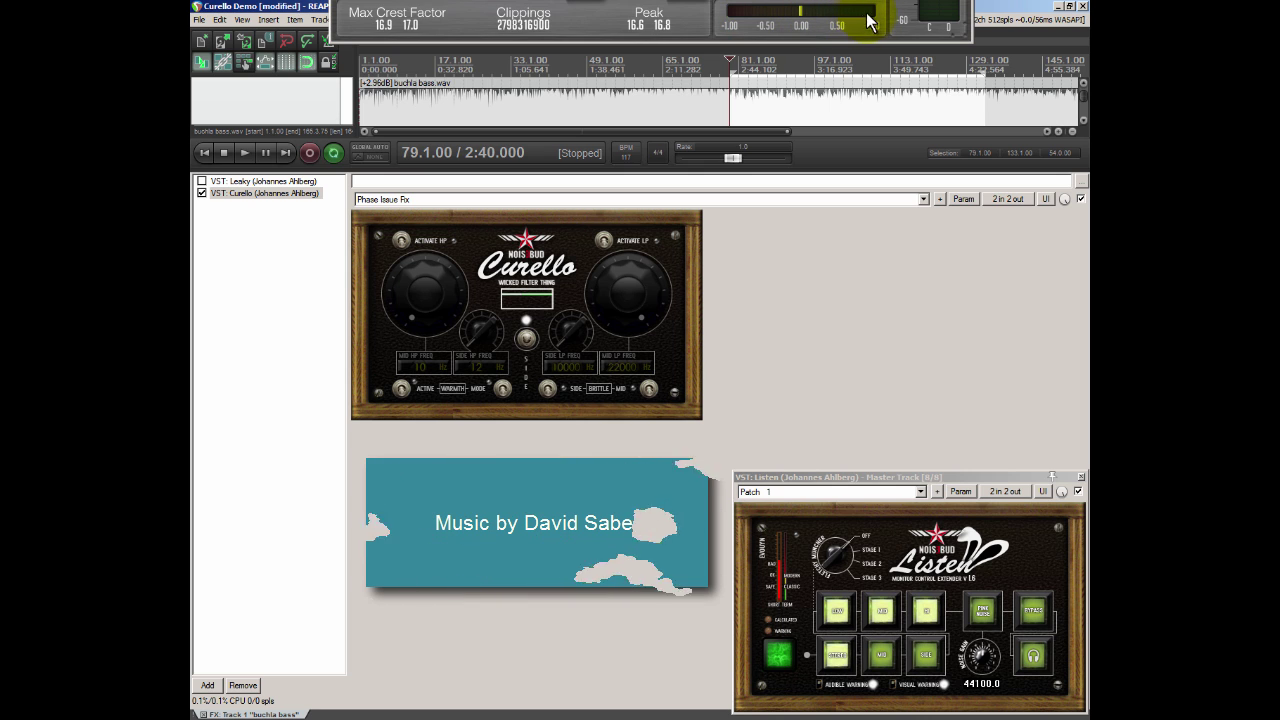
{"action": "left_click", "coordinate": [603, 241]}
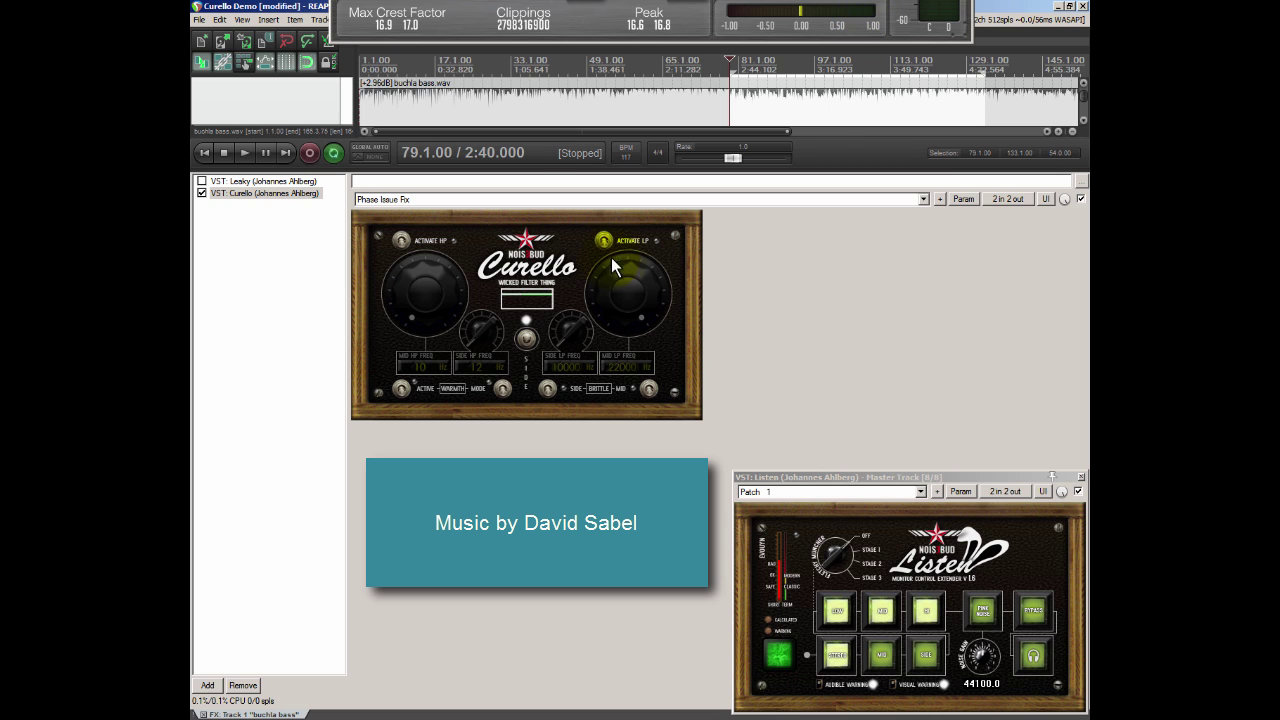
{"action": "key", "text": "space"}
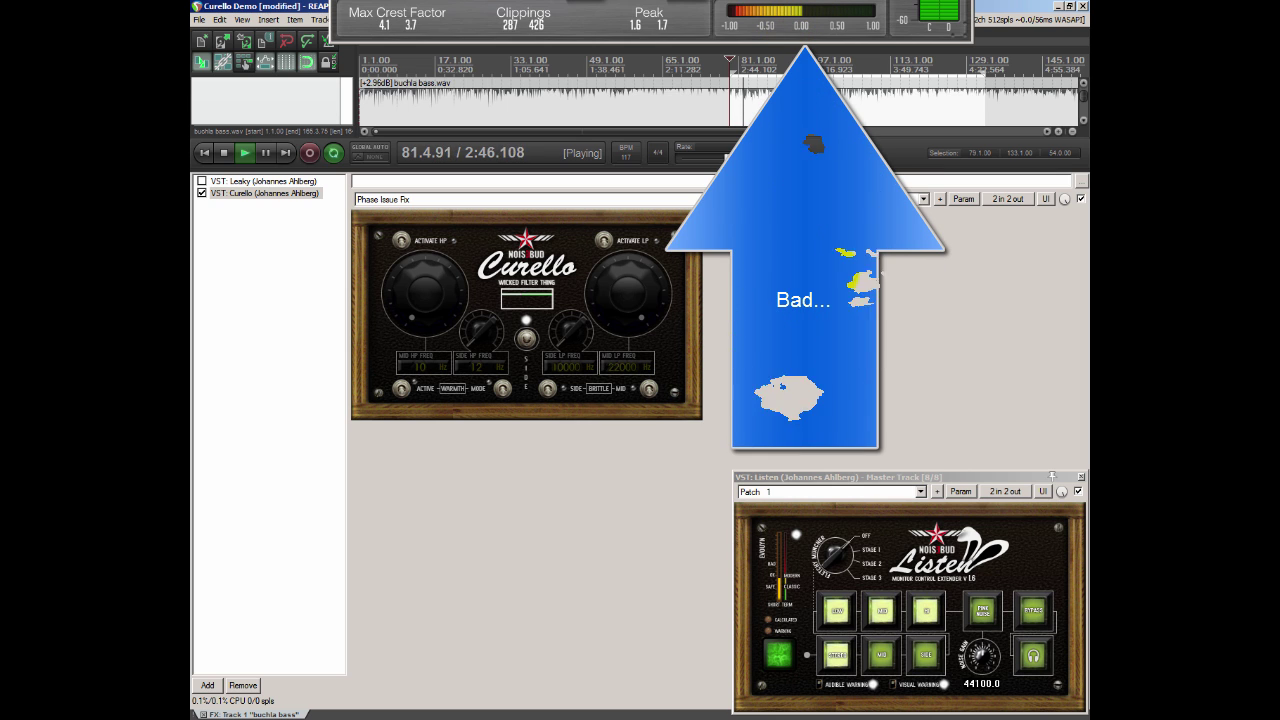
{"action": "key", "text": "space"}
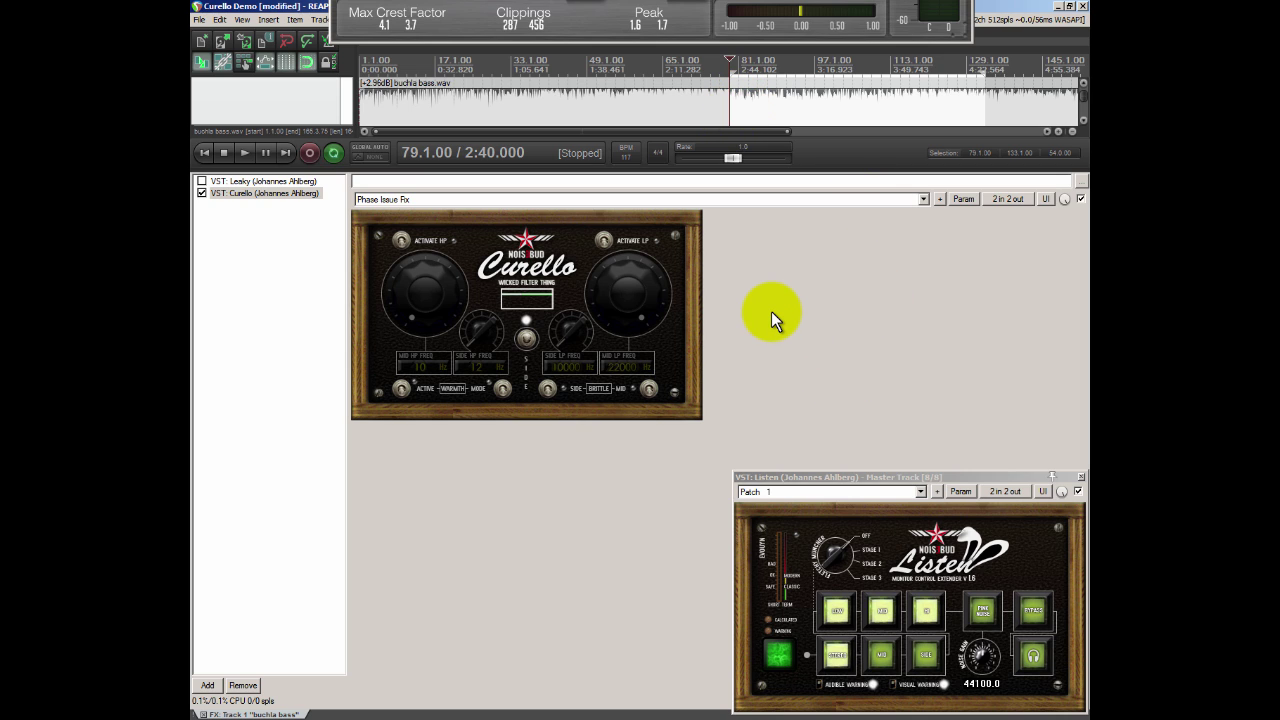
{"action": "key", "text": "space"}
{"action": "left_click", "coordinate": [888, 658]}
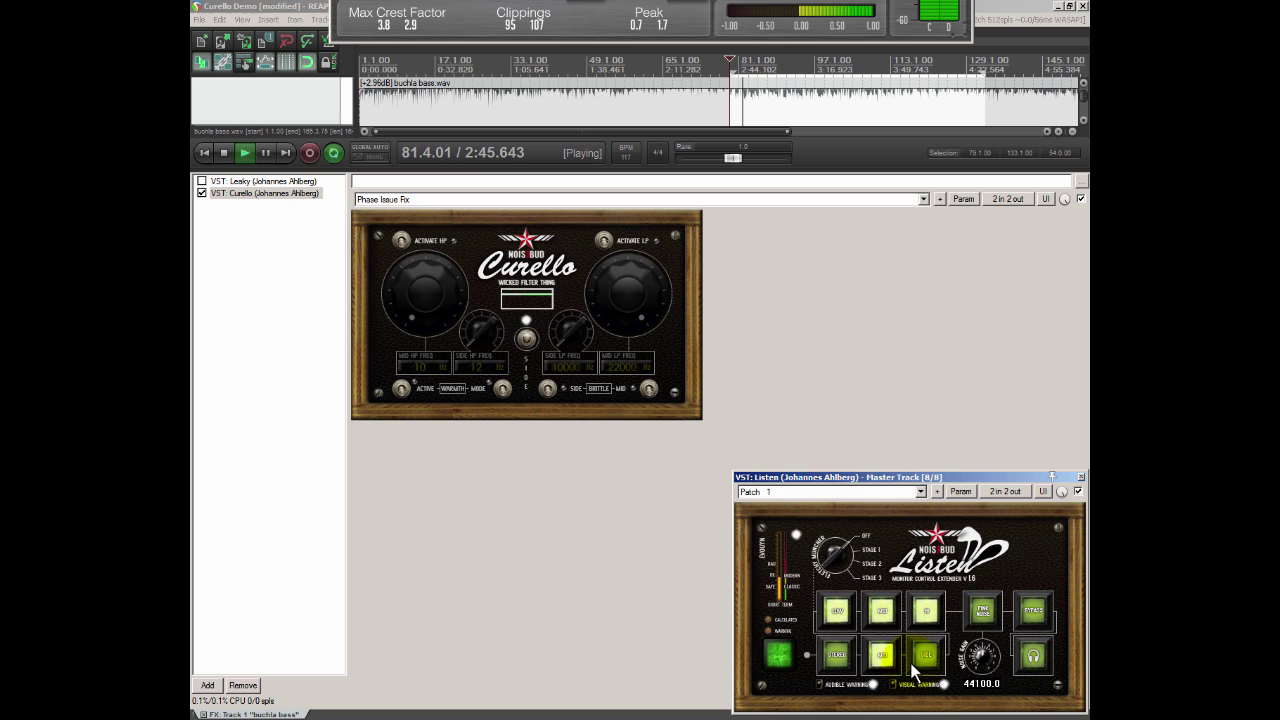
{"action": "left_click", "coordinate": [926, 656]}
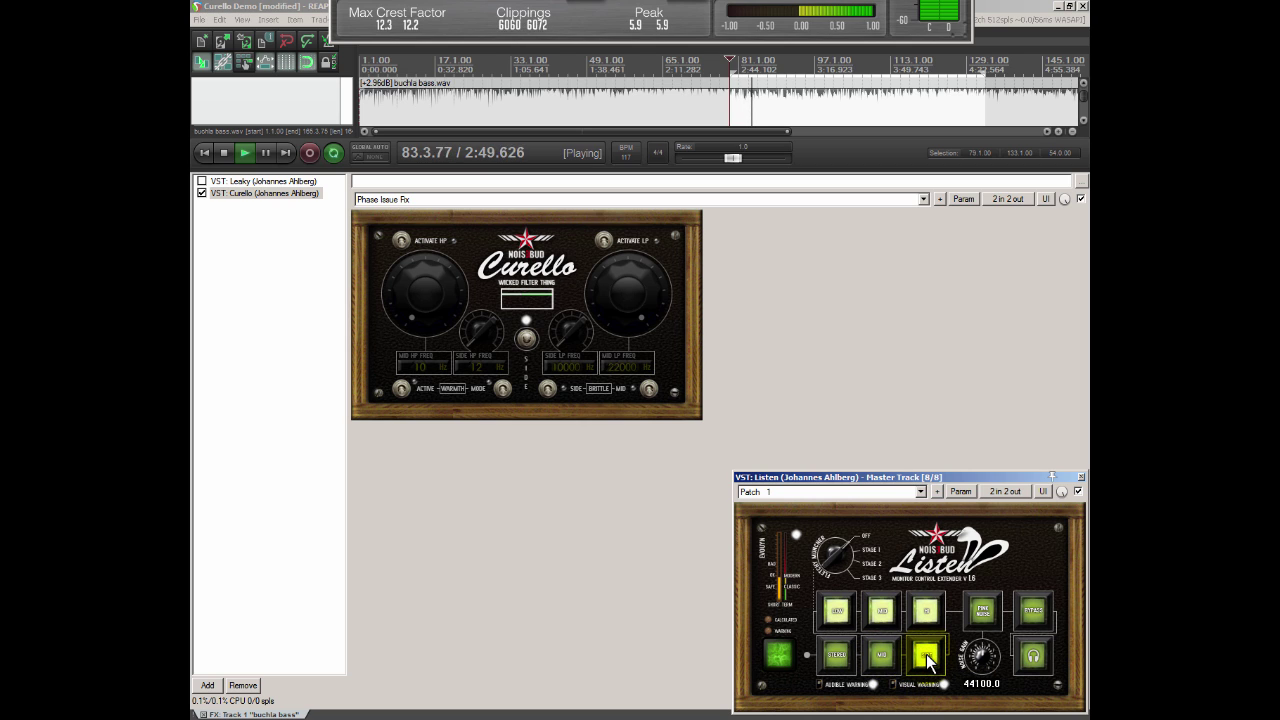
{"action": "left_click", "coordinate": [881, 657]}
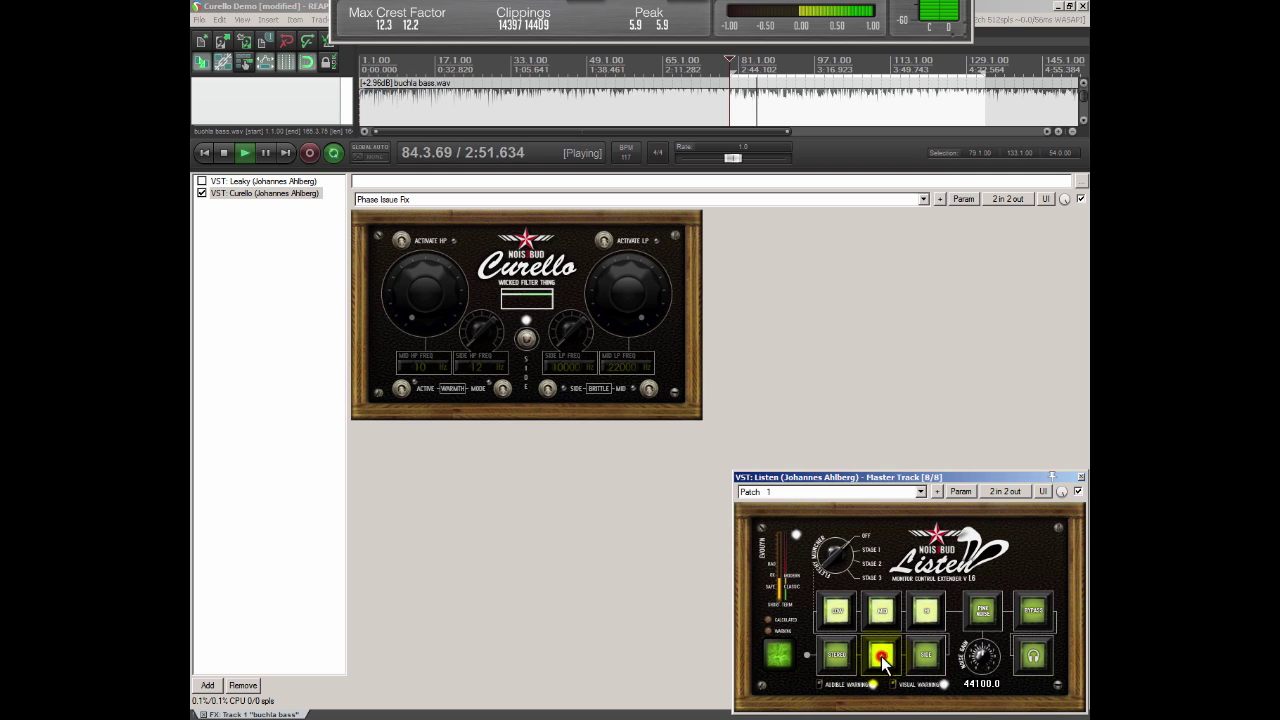
{"action": "left_click", "coordinate": [927, 657]}
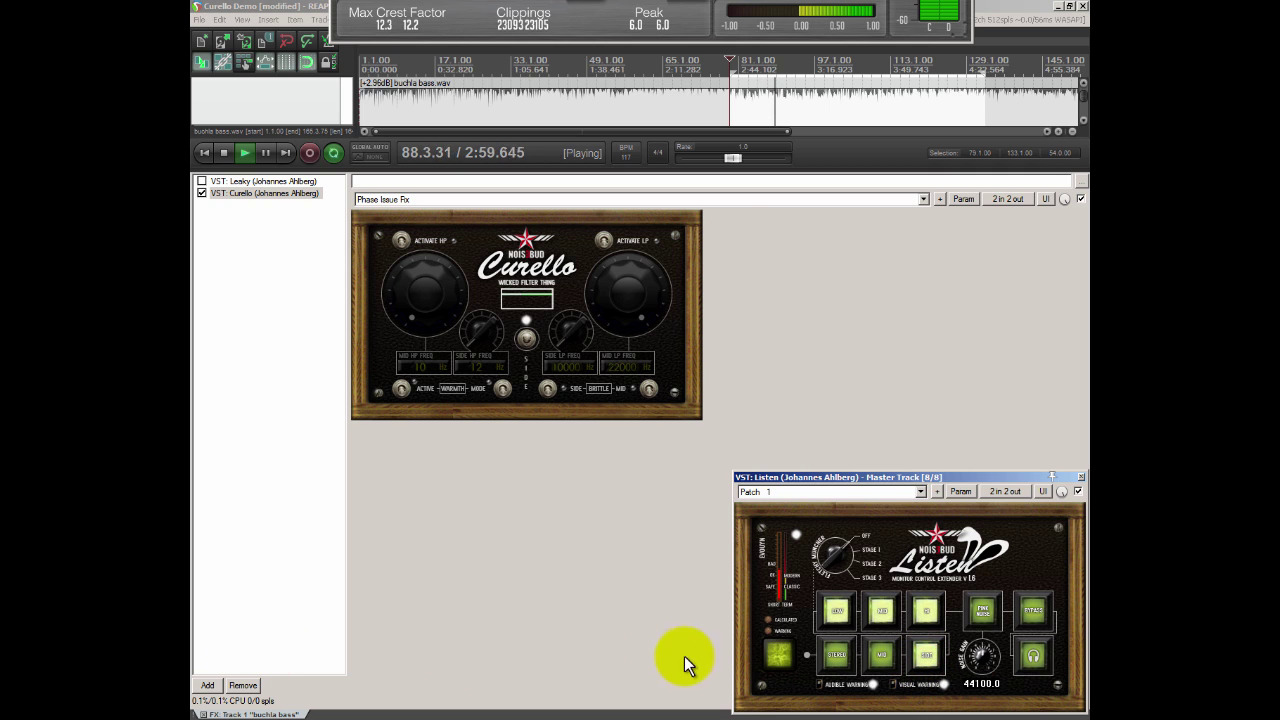
{"action": "left_click", "coordinate": [882, 656]}
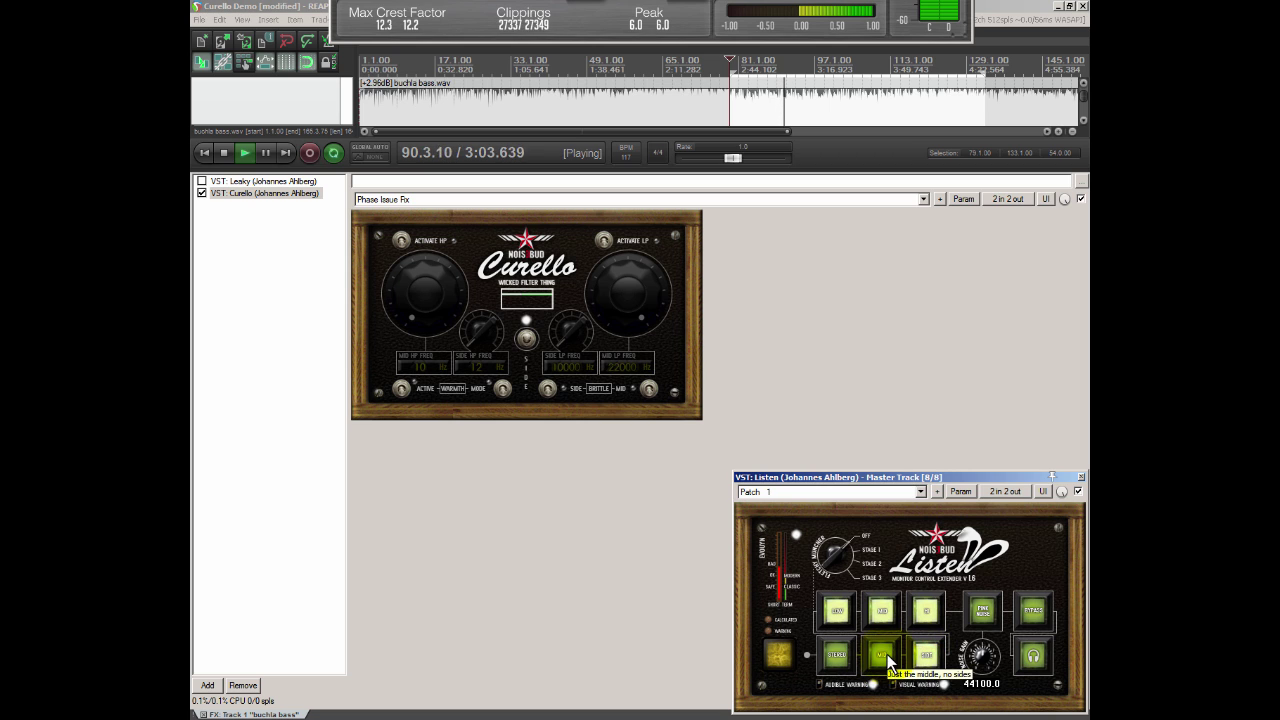
{"action": "left_click", "coordinate": [836, 655]}
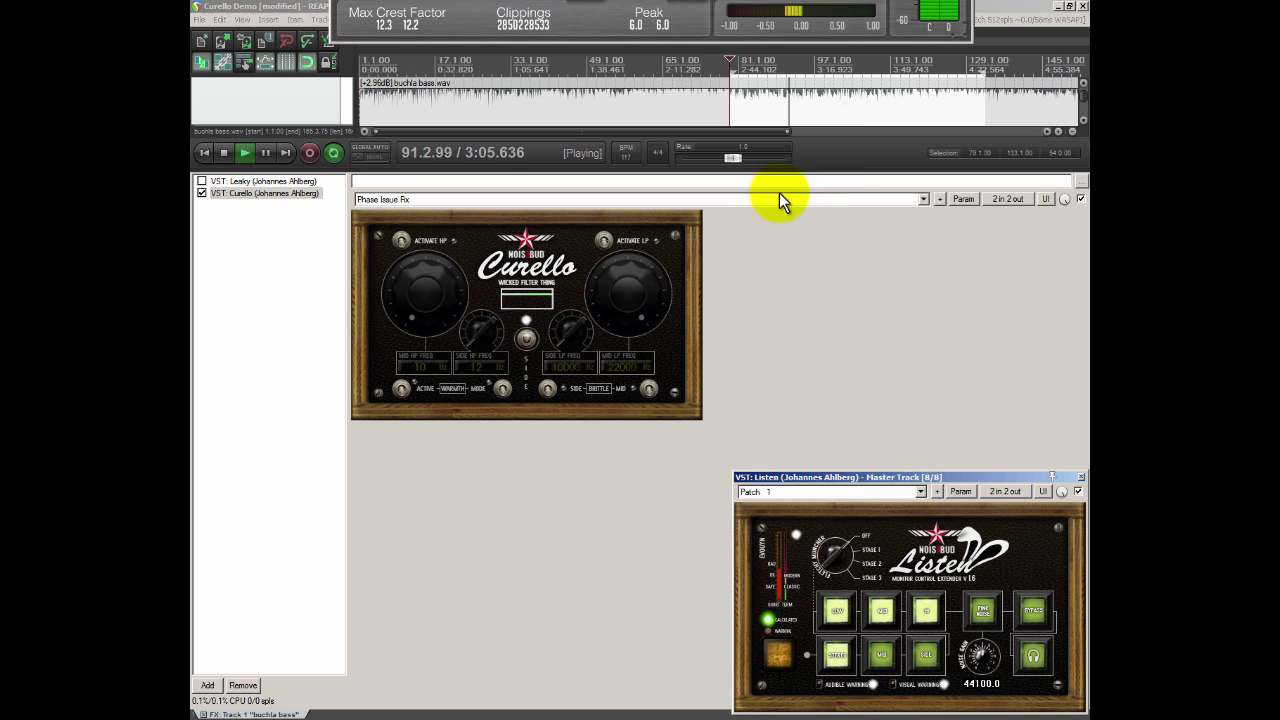
{"action": "left_click", "coordinate": [797, 103]}
{"action": "key", "text": "space"}
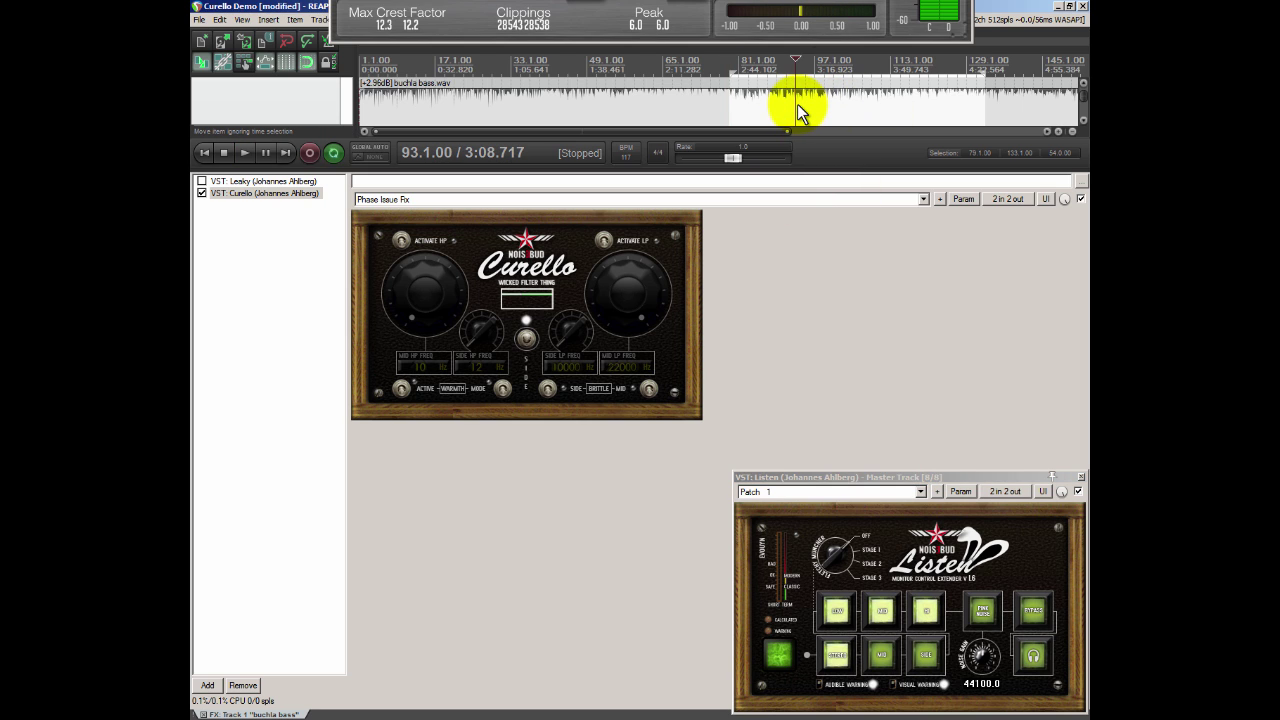
- Play from 81.1.00, switch on Curello's high-pass and raise the side high-pass to 157 Hz
{"action": "key", "text": "Home"}
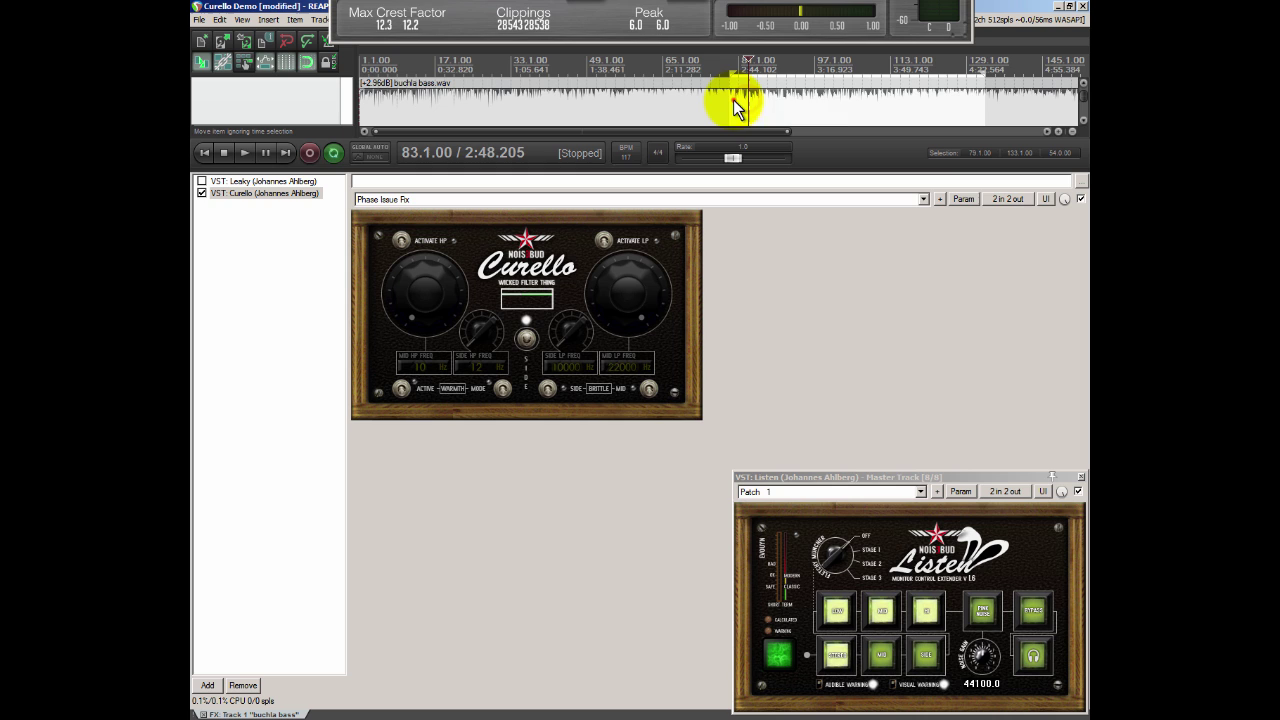
{"action": "left_click", "coordinate": [734, 100]}
{"action": "left_click_drag", "start_coordinate": [884, 477], "coordinate": [881, 472]}
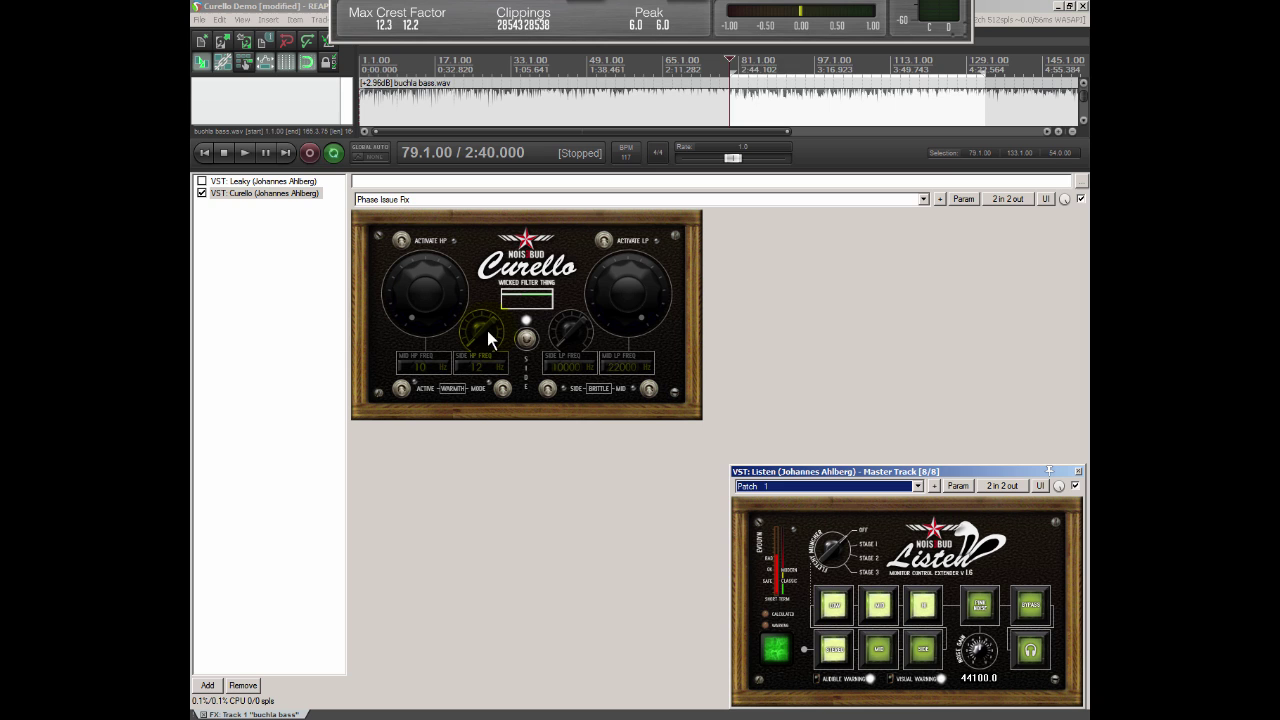
{"action": "left_click", "coordinate": [738, 90]}
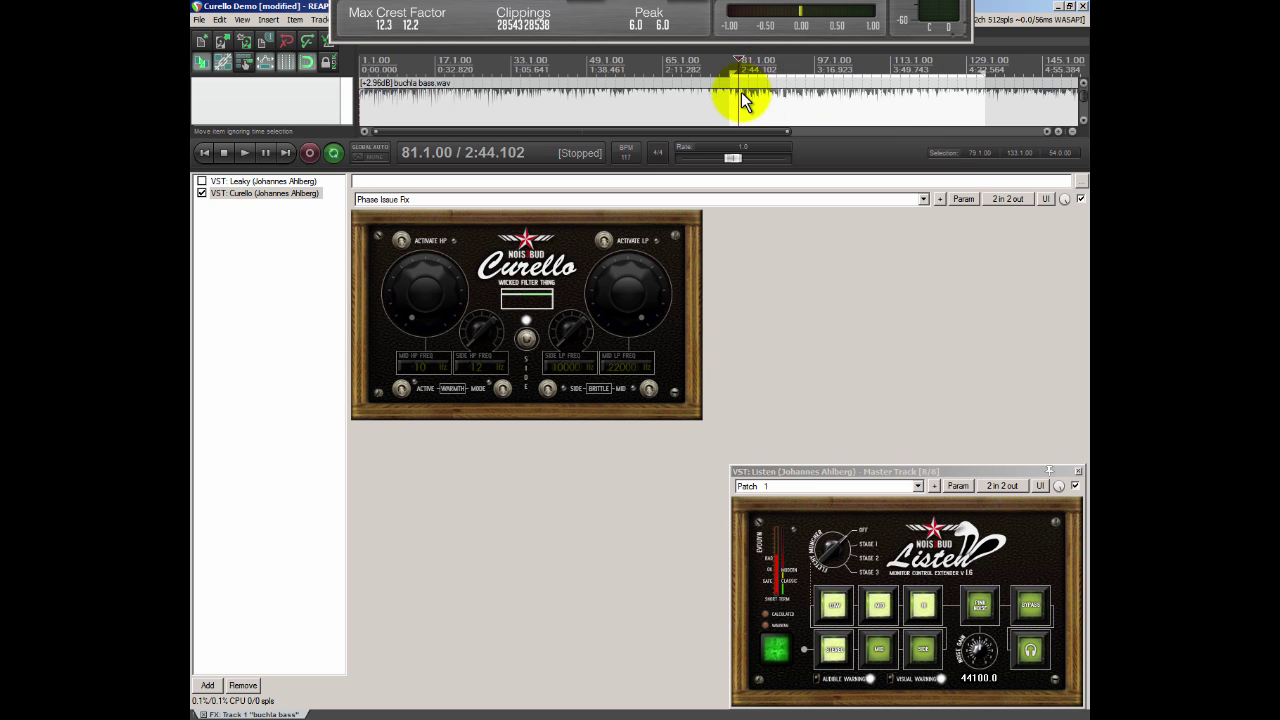
{"action": "key", "text": "space"}
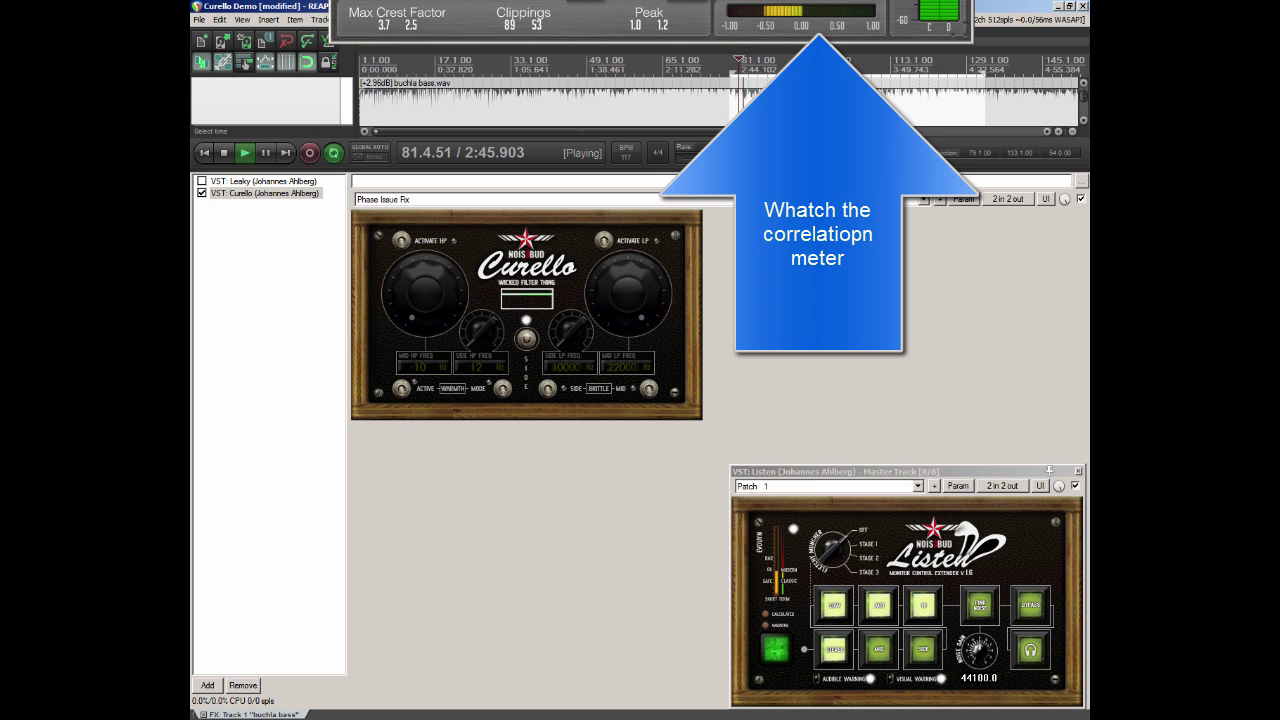
{"action": "left_click", "coordinate": [402, 241]}
{"action": "left_click_drag", "start_coordinate": [479, 333], "coordinate": [491, 291]}
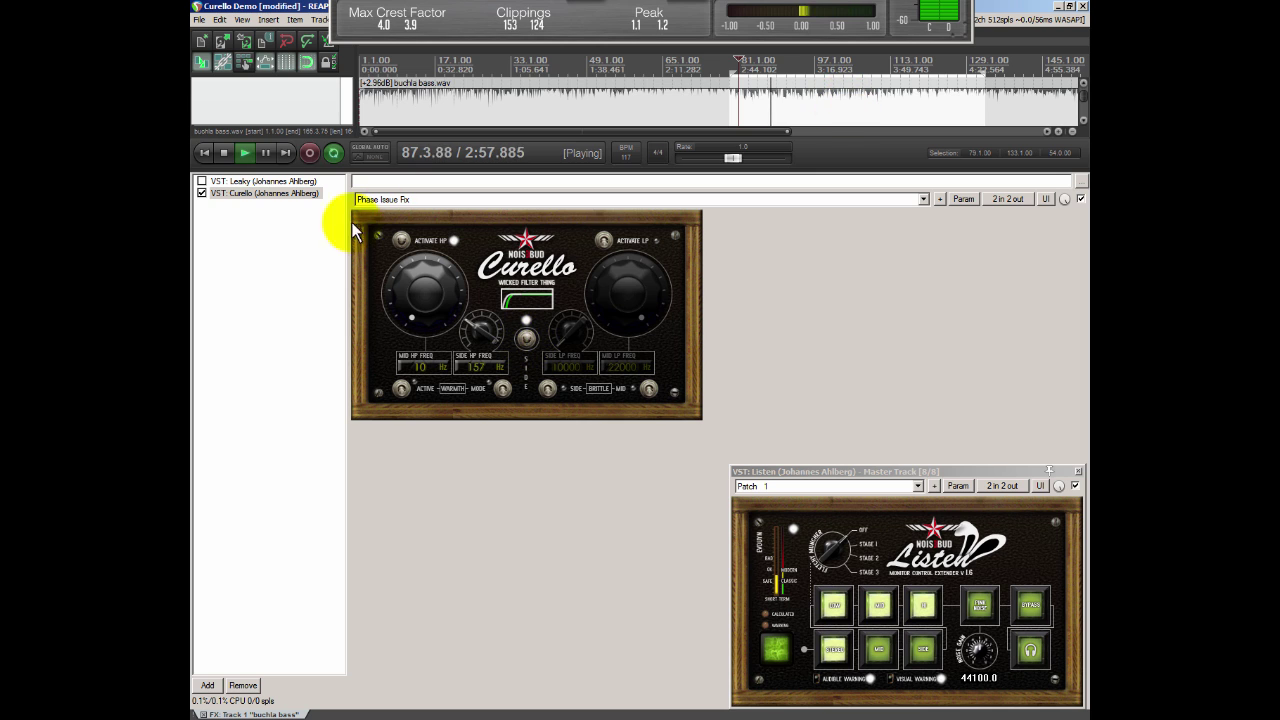
- A/B Curello against the bypassed bass twice, leave it enabled, and stop playback
{"action": "left_click", "coordinate": [202, 193]}
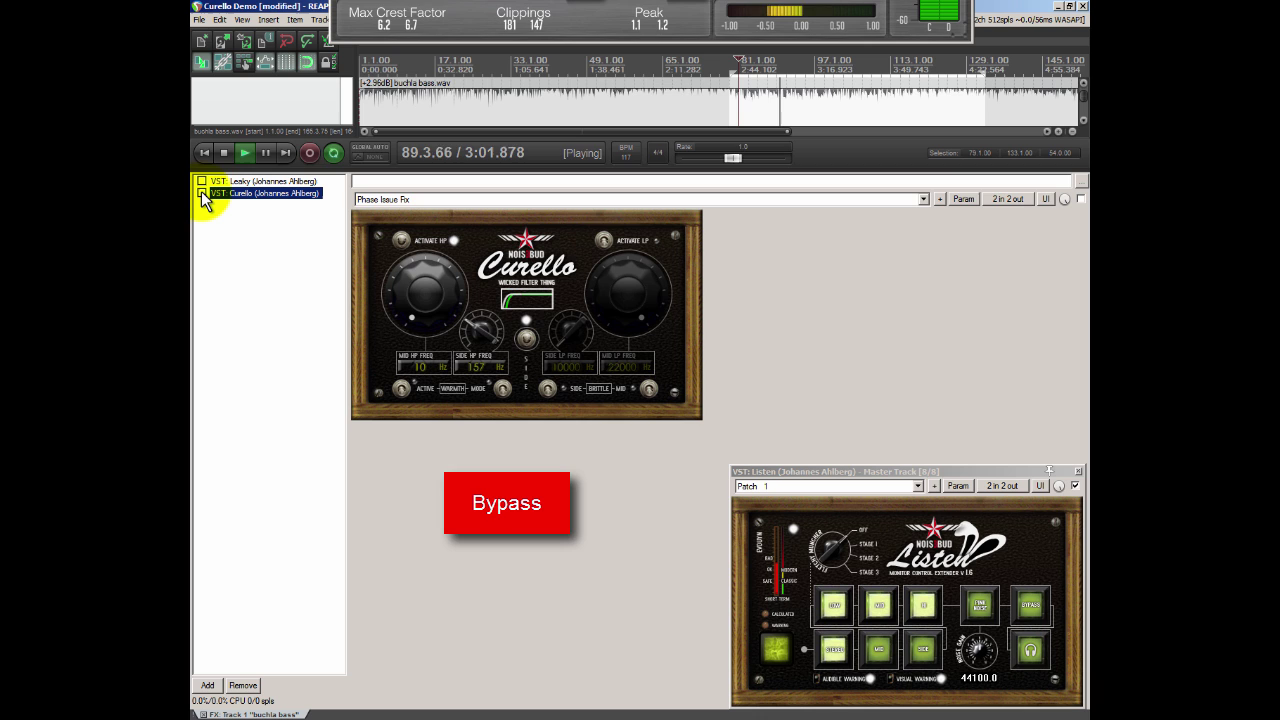
{"action": "left_click", "coordinate": [202, 193]}
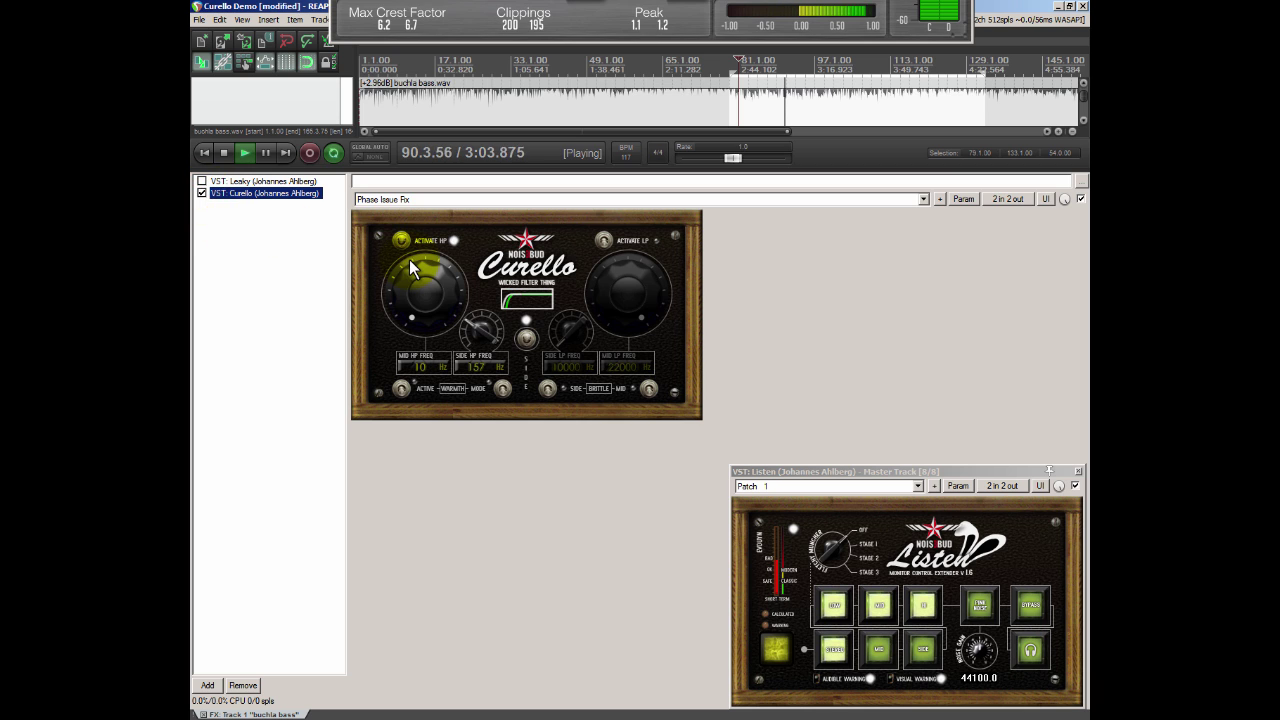
{"action": "left_click", "coordinate": [418, 275]}
{"action": "left_click", "coordinate": [202, 193]}
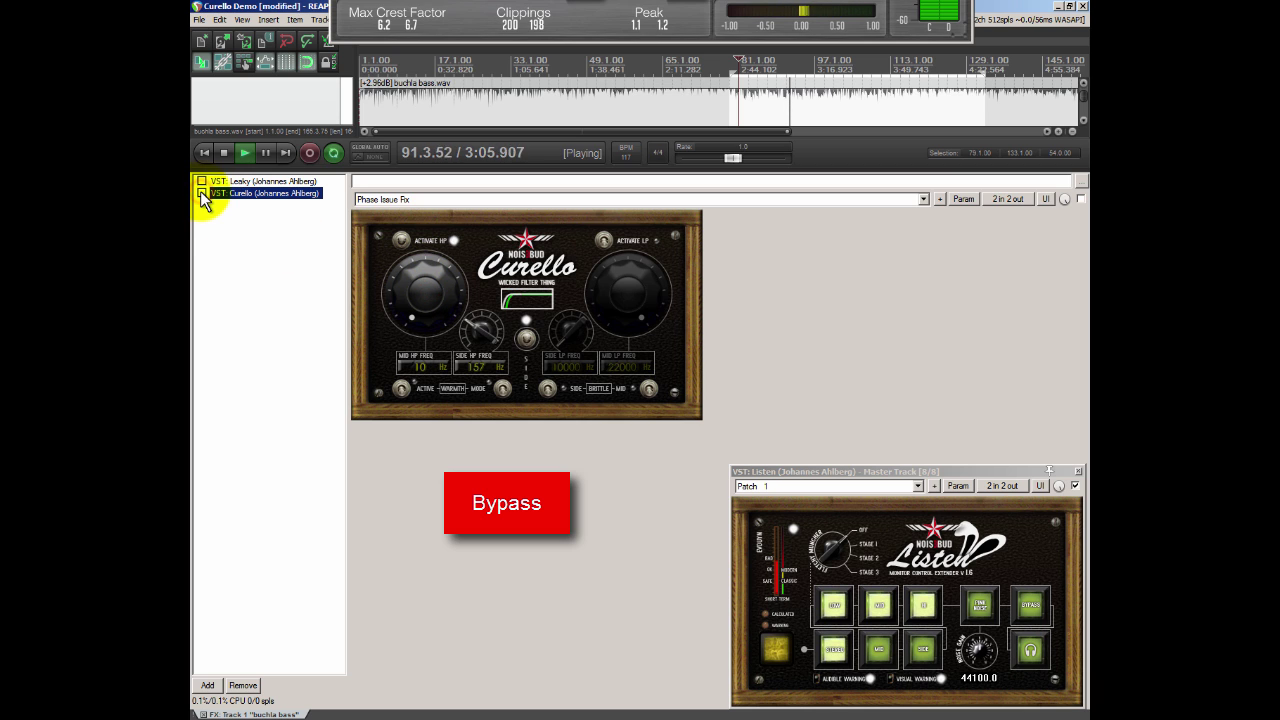
{"action": "left_click", "coordinate": [202, 193]}
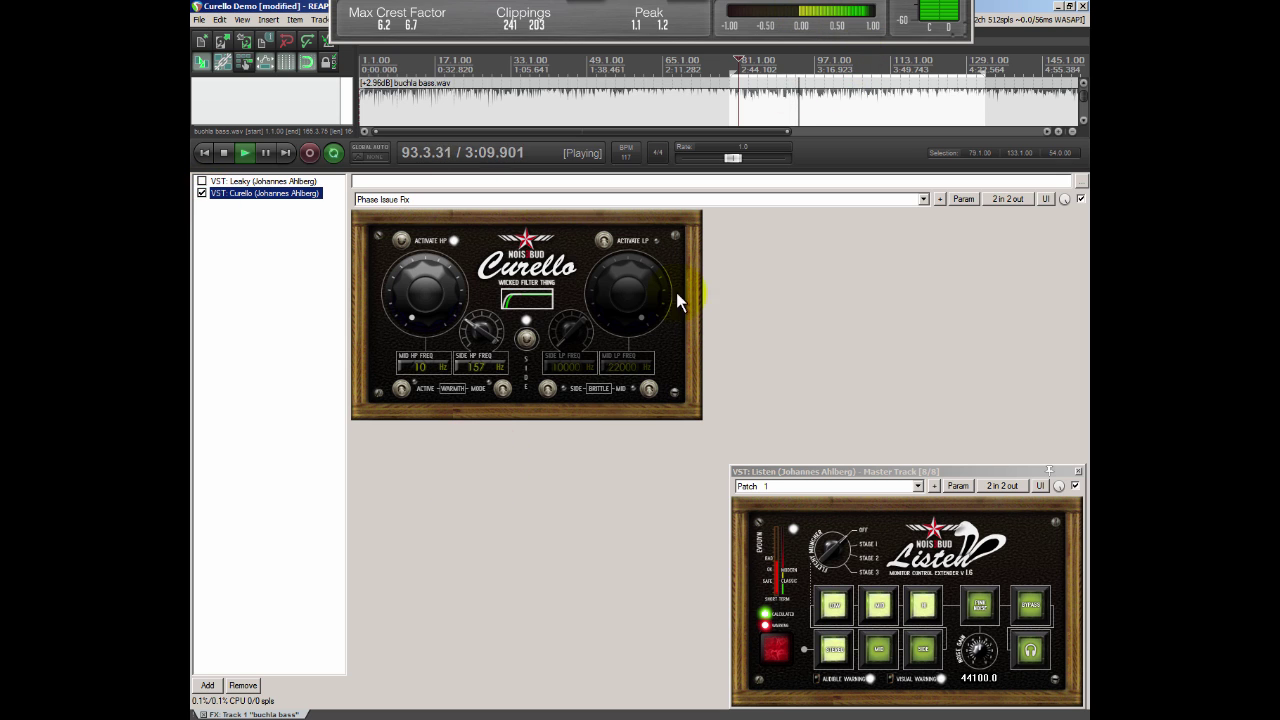
{"action": "key", "text": "space"}
- Play from 83.1.00 soloing side then mid in Listen, stop, and return to 81.1.00
{"action": "left_click", "coordinate": [765, 105]}
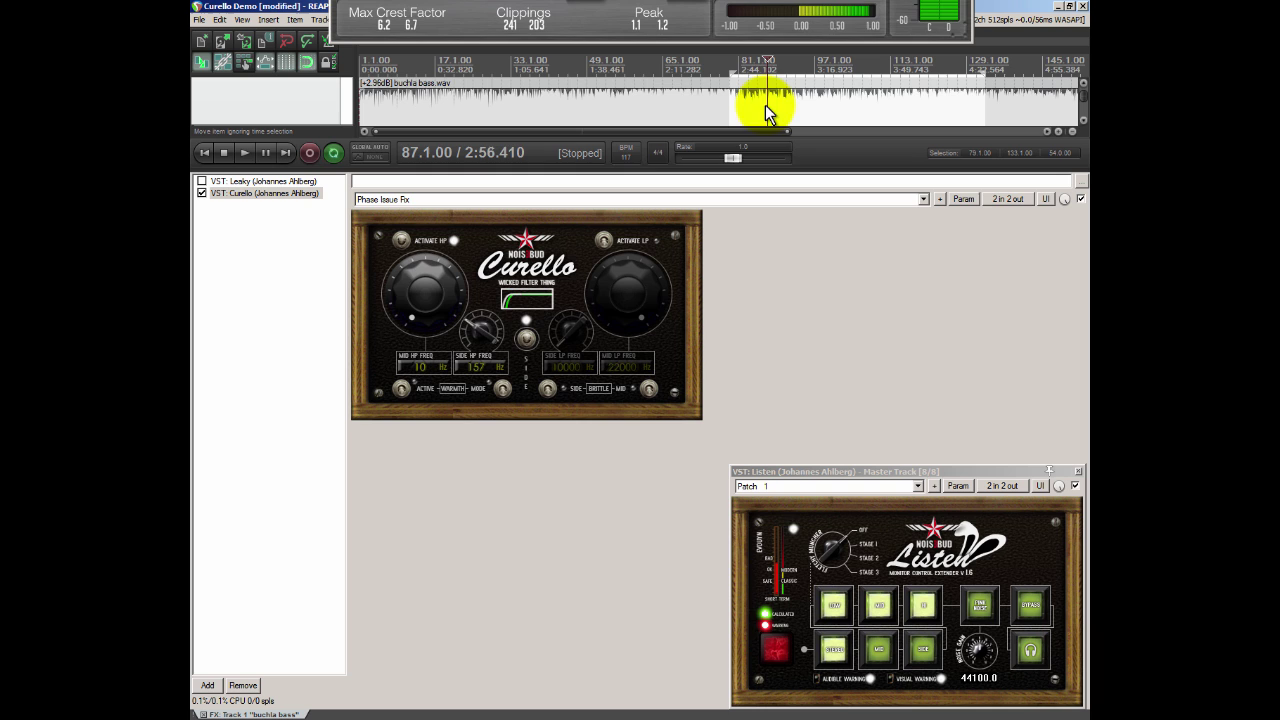
{"action": "key", "text": "Left"}
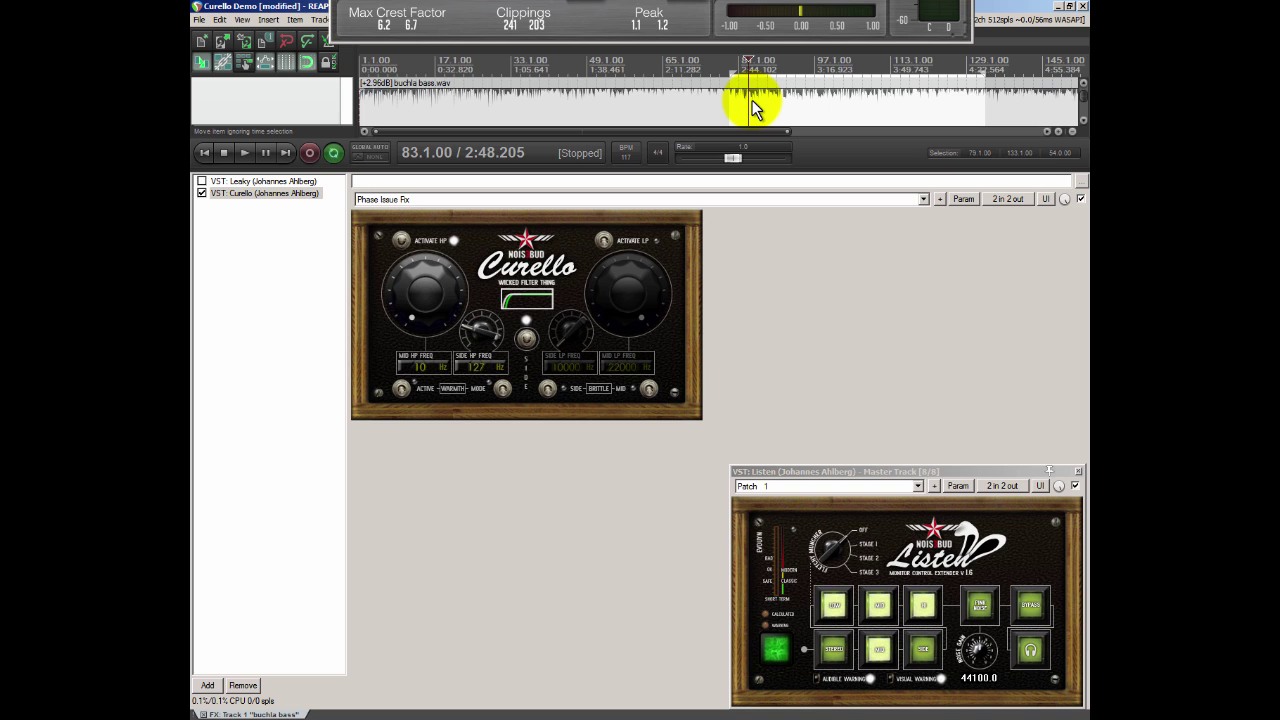
{"action": "key", "text": "space"}
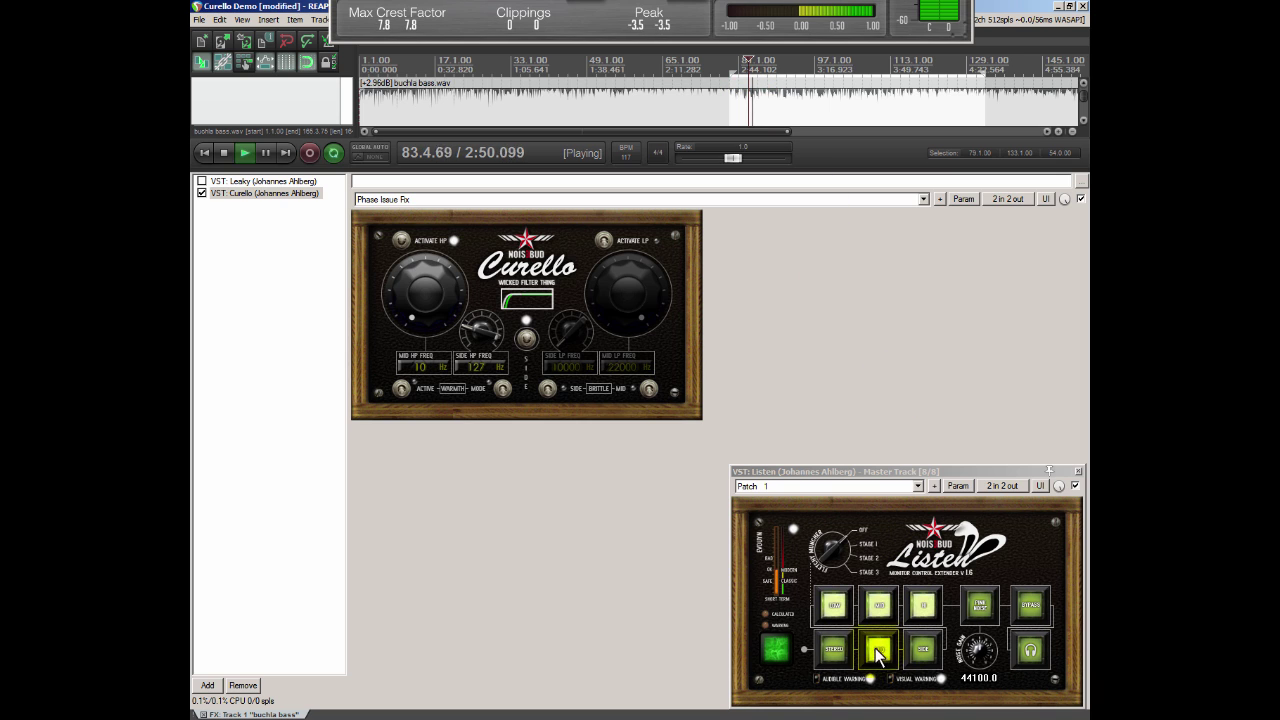
{"action": "left_click", "coordinate": [923, 651]}
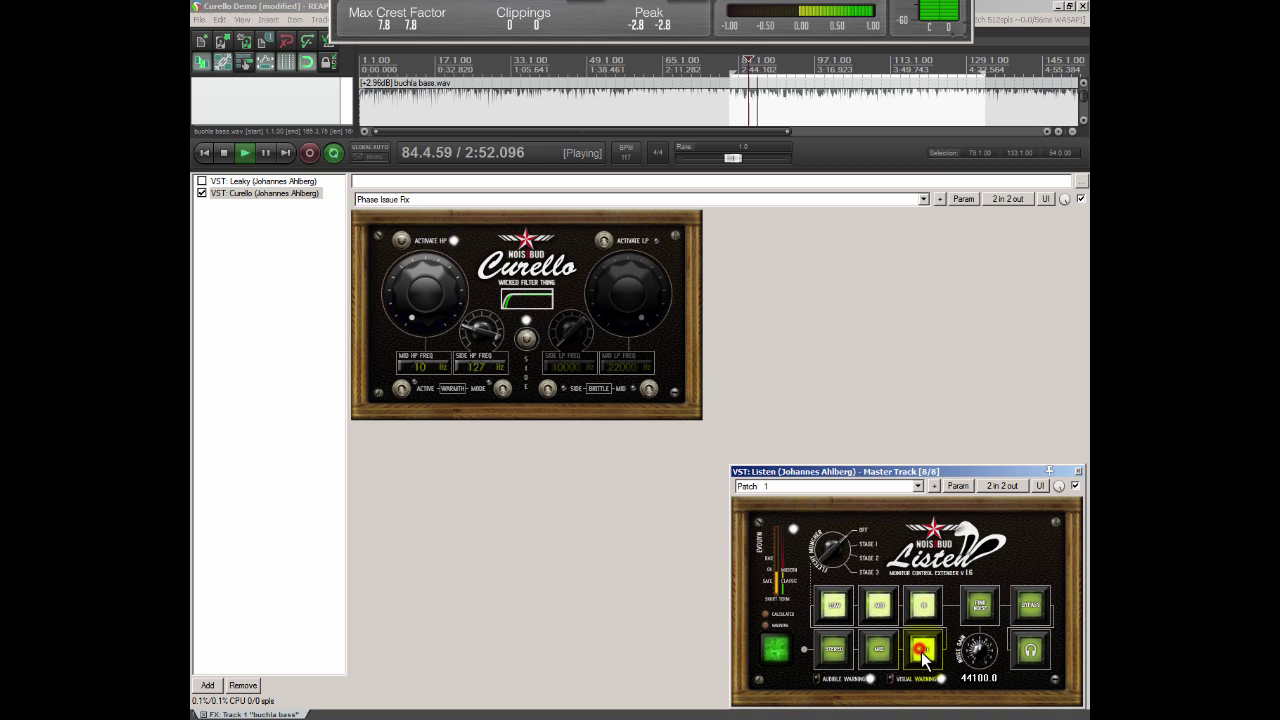
{"action": "left_click", "coordinate": [880, 651]}
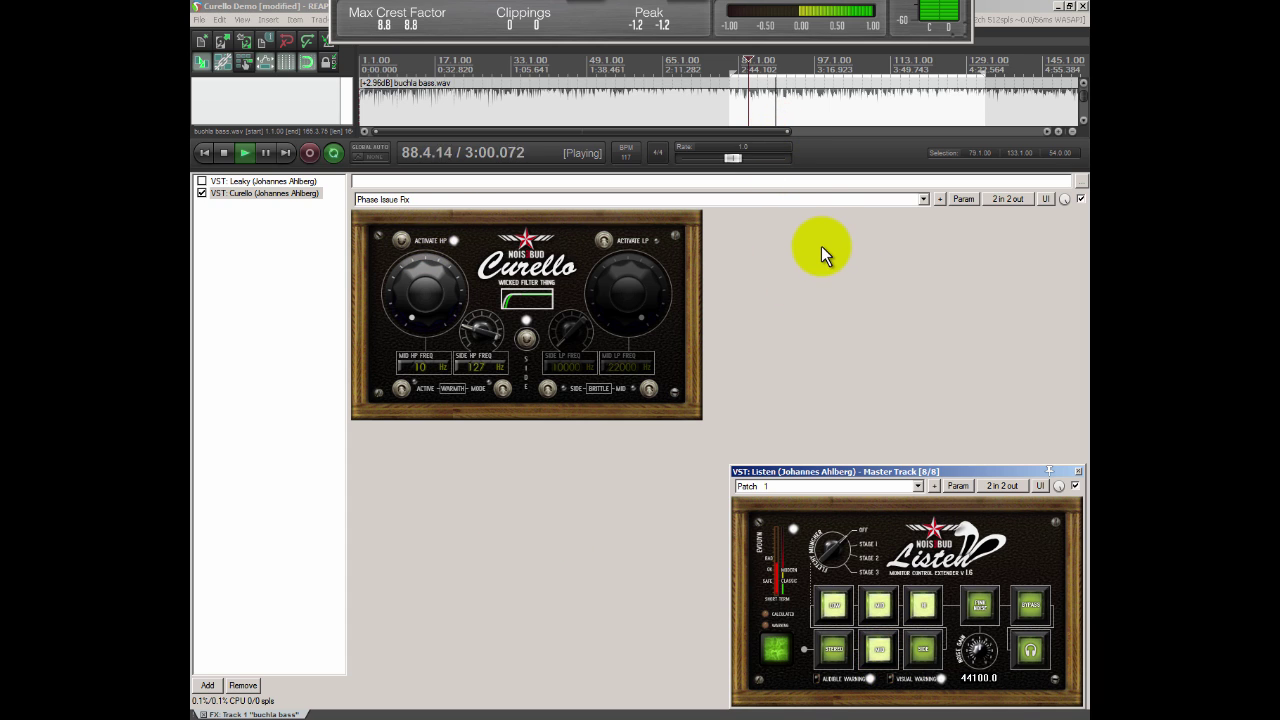
{"action": "key", "text": "space"}
{"action": "left_click", "coordinate": [741, 103]}
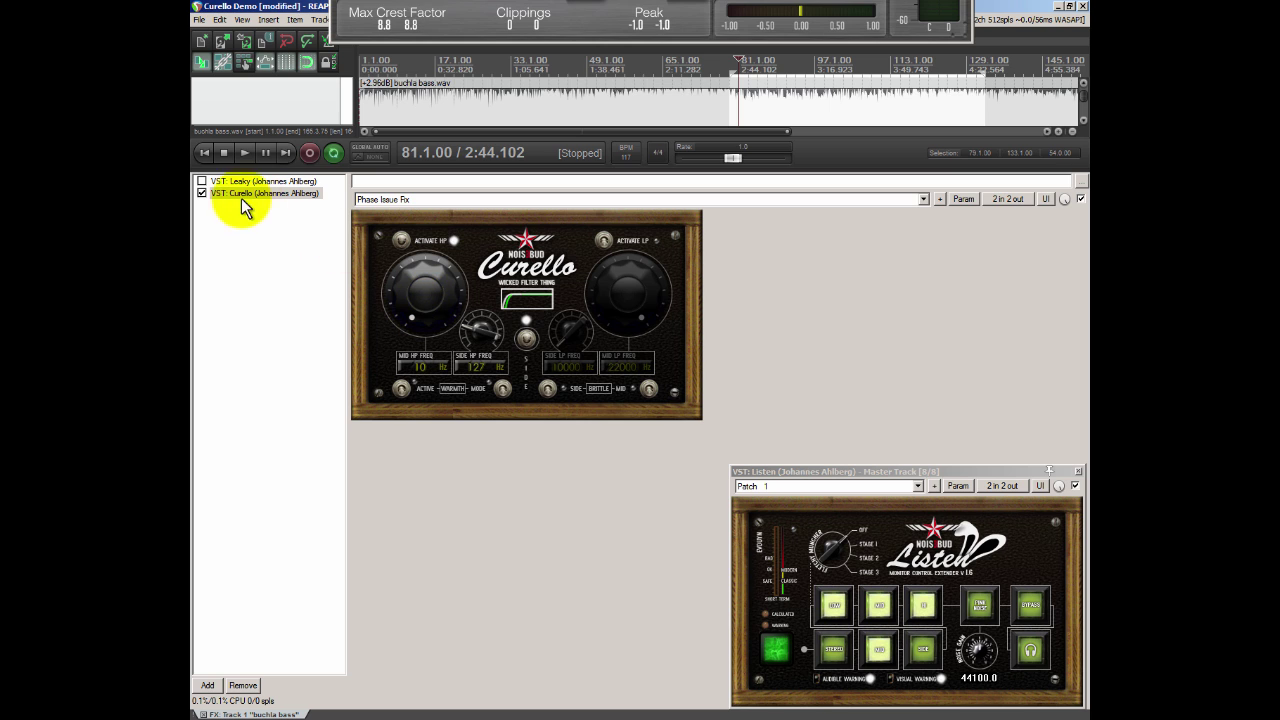
- Enable Leaky and turn its leak amount down during playback
{"action": "left_click", "coordinate": [201, 181]}
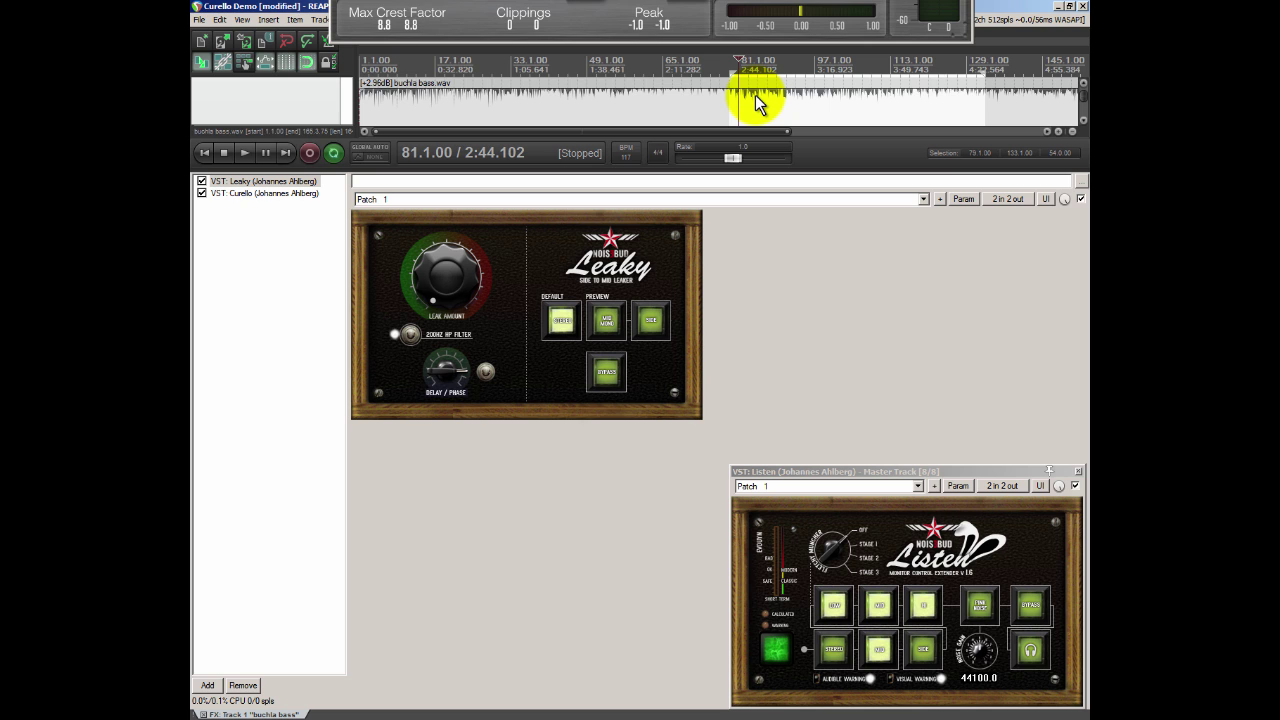
{"action": "key", "text": "space"}
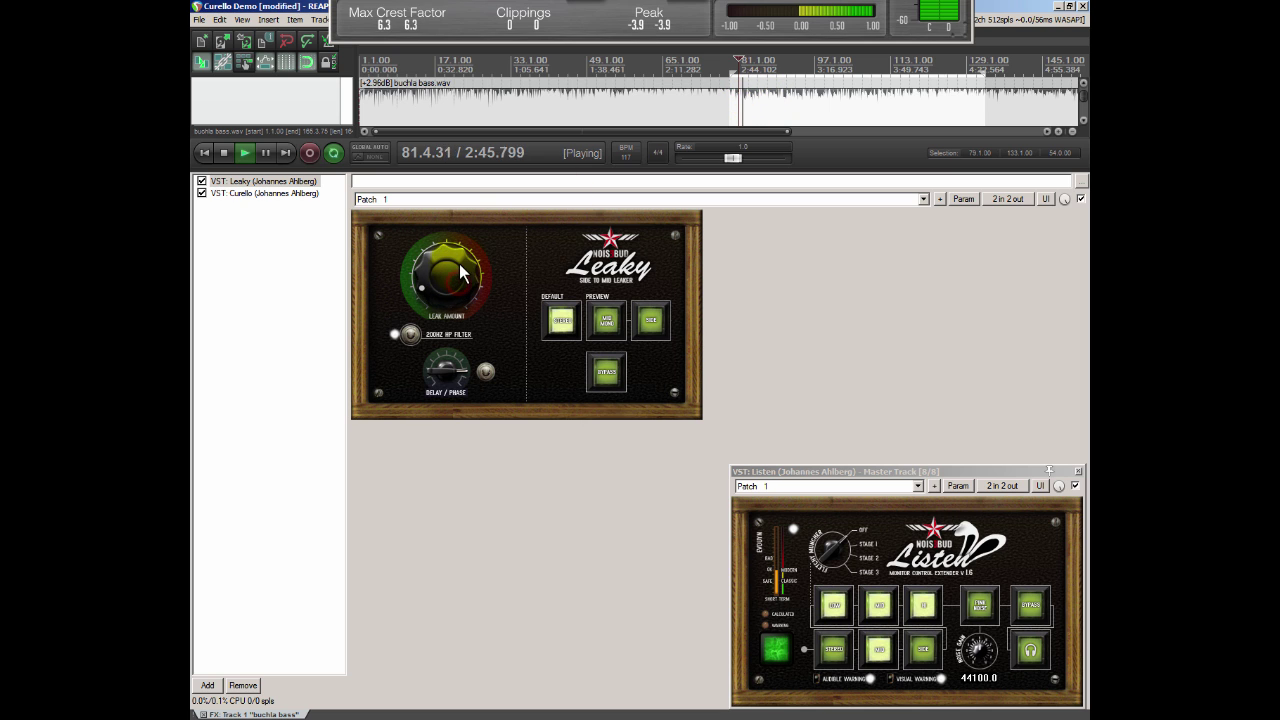
{"action": "left_click_drag", "start_coordinate": [462, 239], "coordinate": [460, 360]}
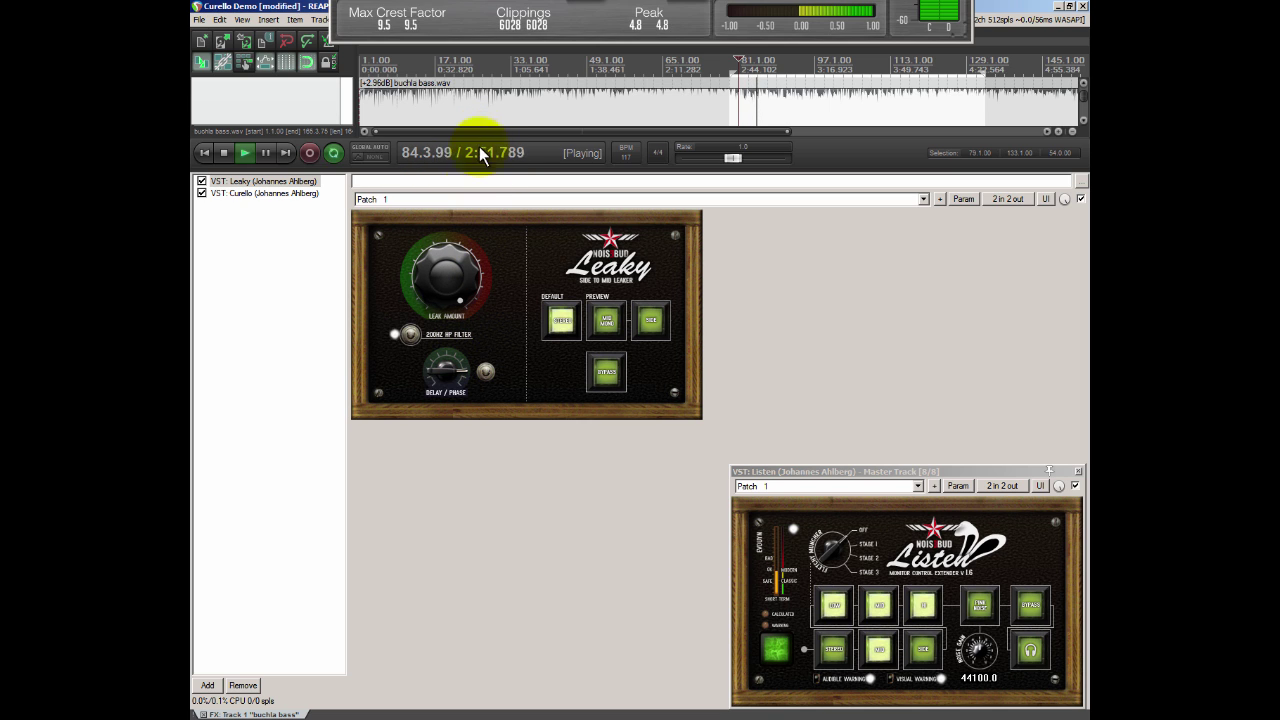
- Stop playback, return to bar 81, and monitor only the mid channel
{"action": "left_click", "coordinate": [762, 99]}
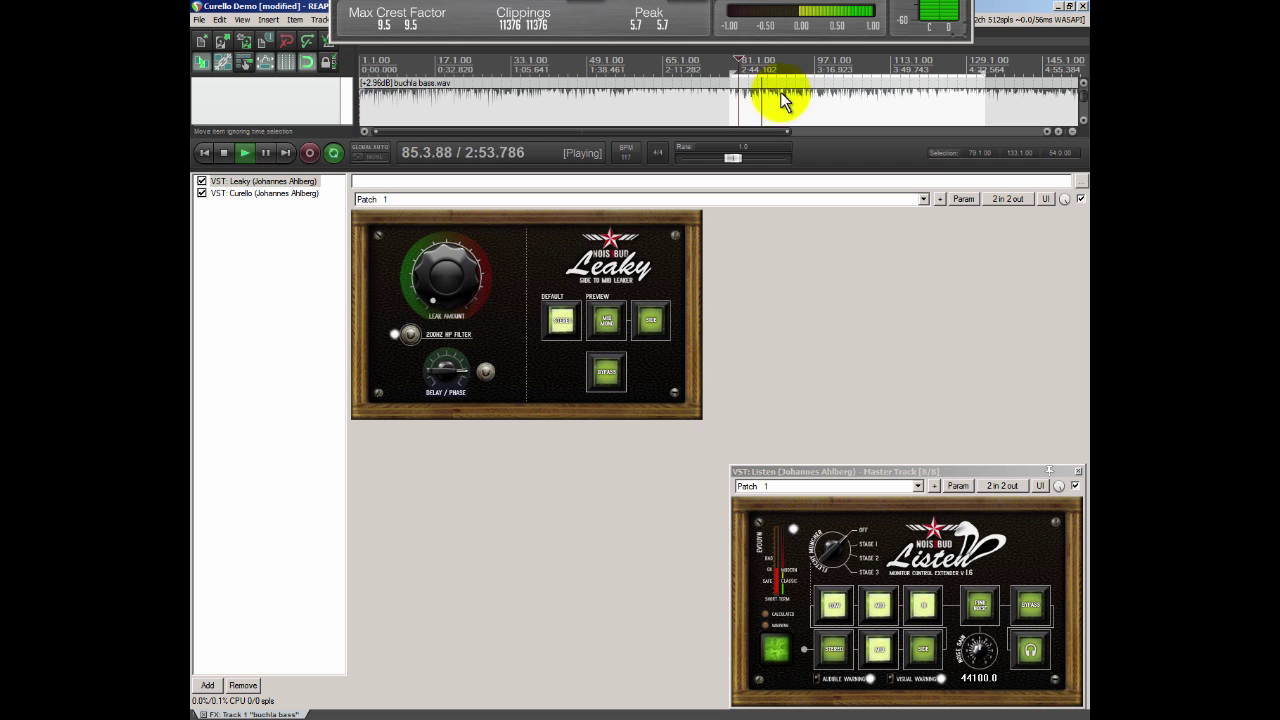
{"action": "key", "text": "space"}
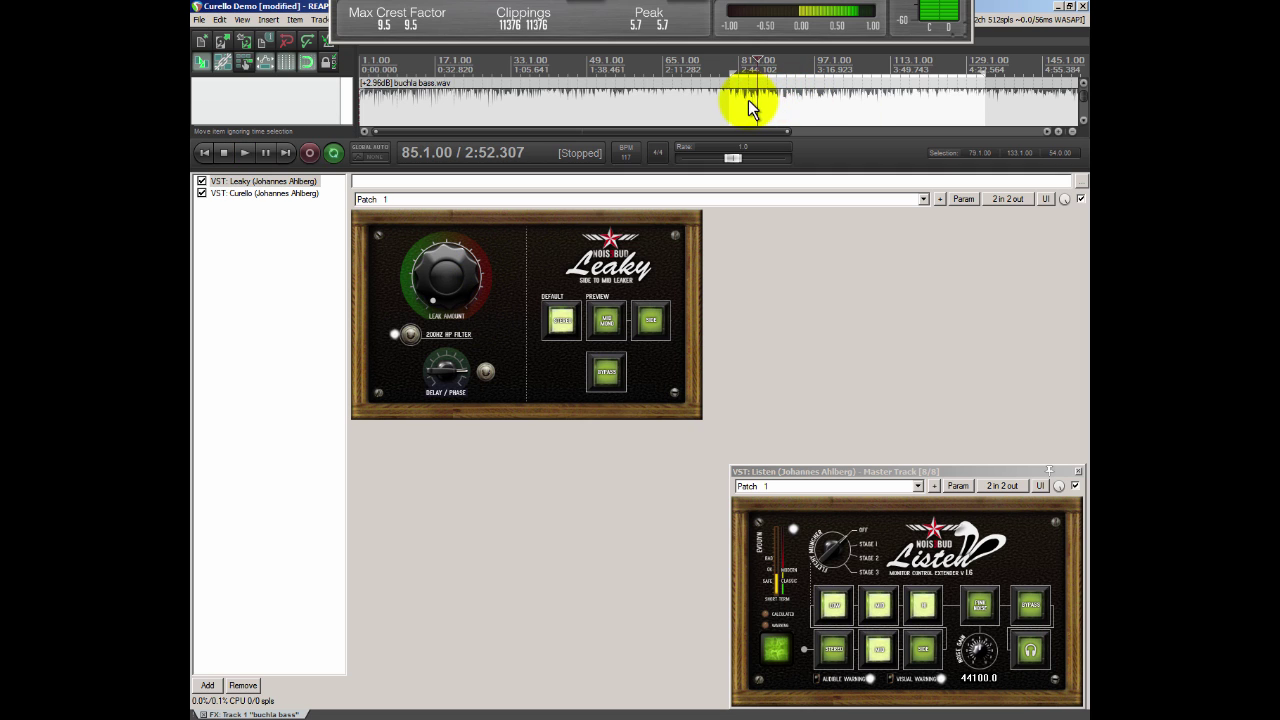
{"action": "left_click", "coordinate": [745, 99]}
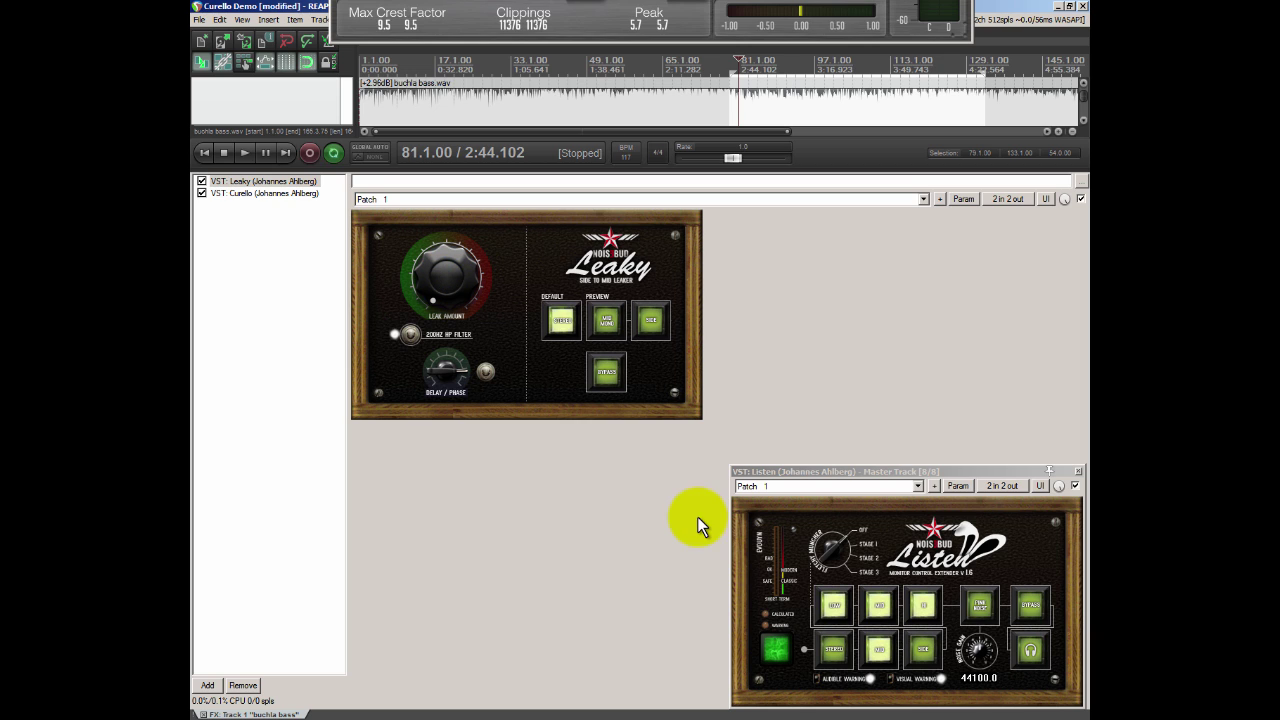
{"action": "left_click", "coordinate": [879, 651]}
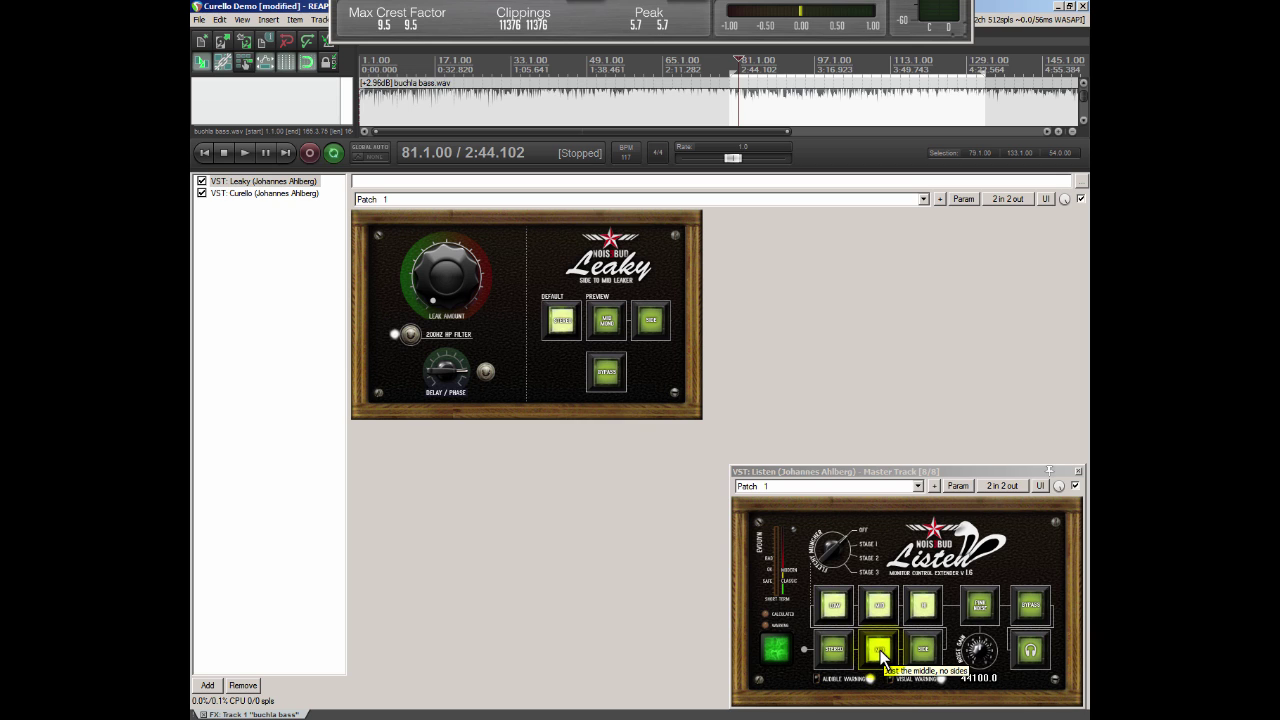
{"action": "left_click", "coordinate": [736, 107]}
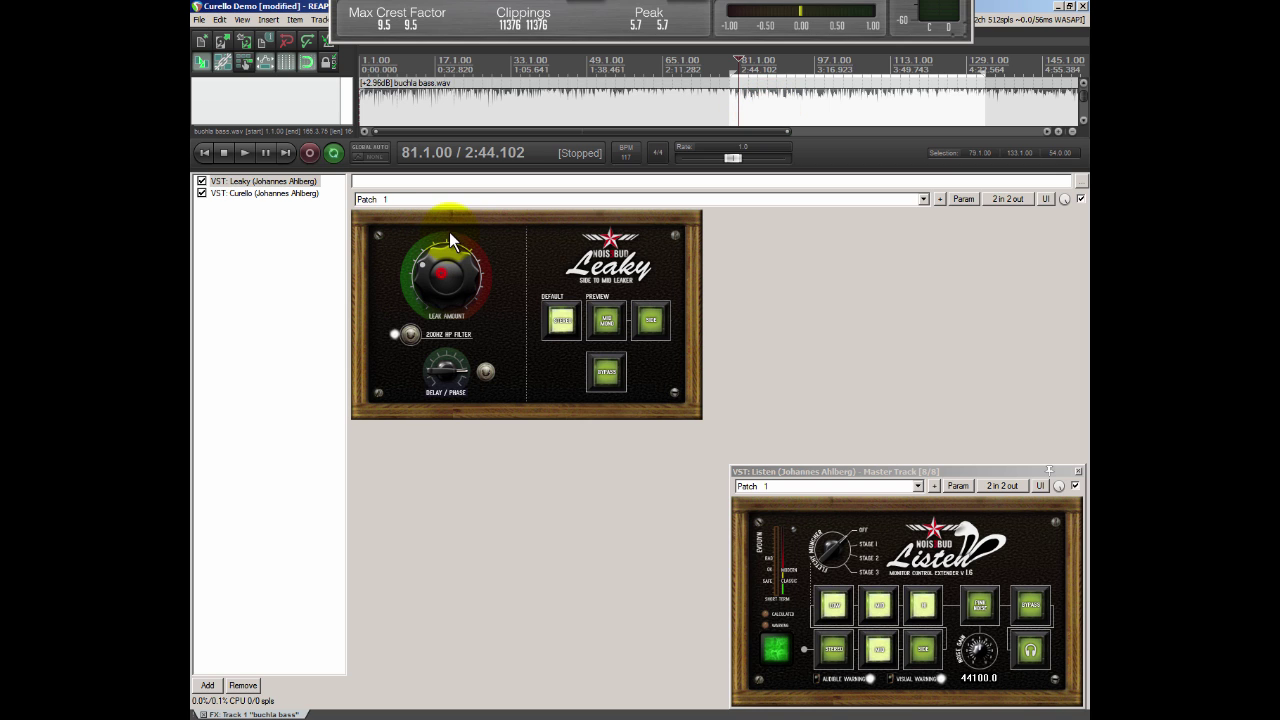
- Play from bar 79 and A/B Leaky bypassed versus active, then stop
{"action": "left_click", "coordinate": [729, 94]}
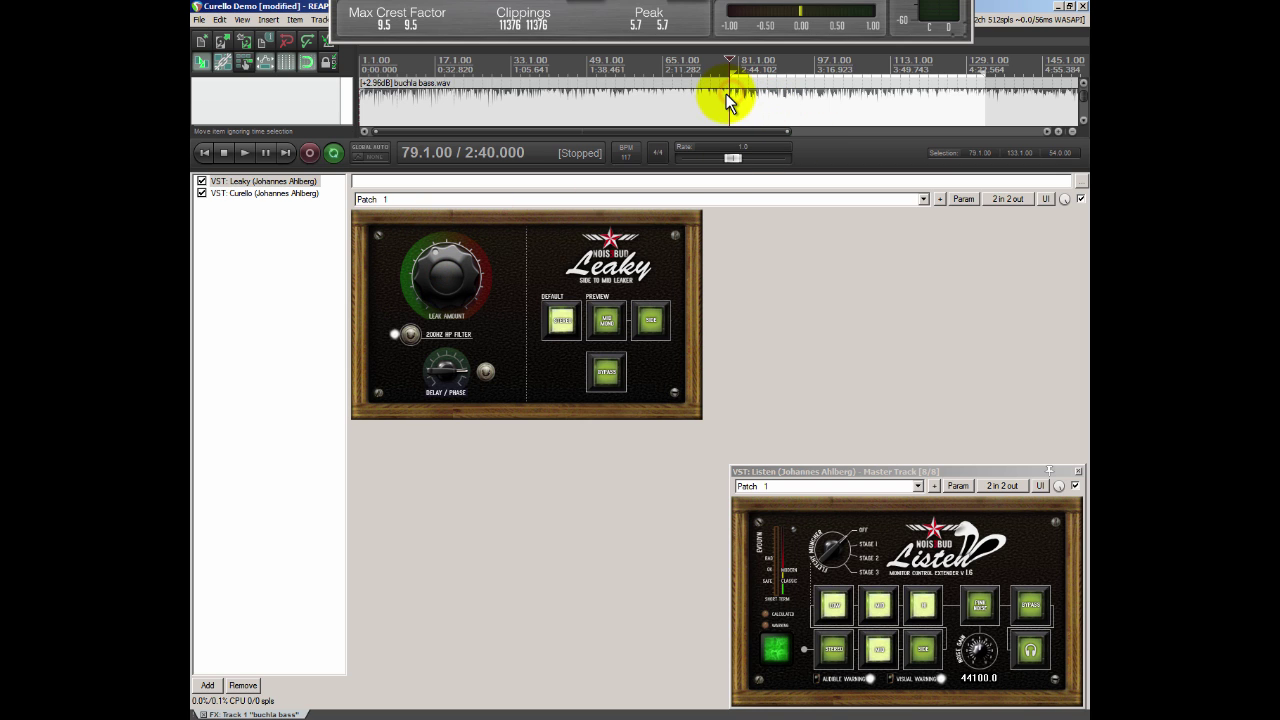
{"action": "key", "text": "space"}
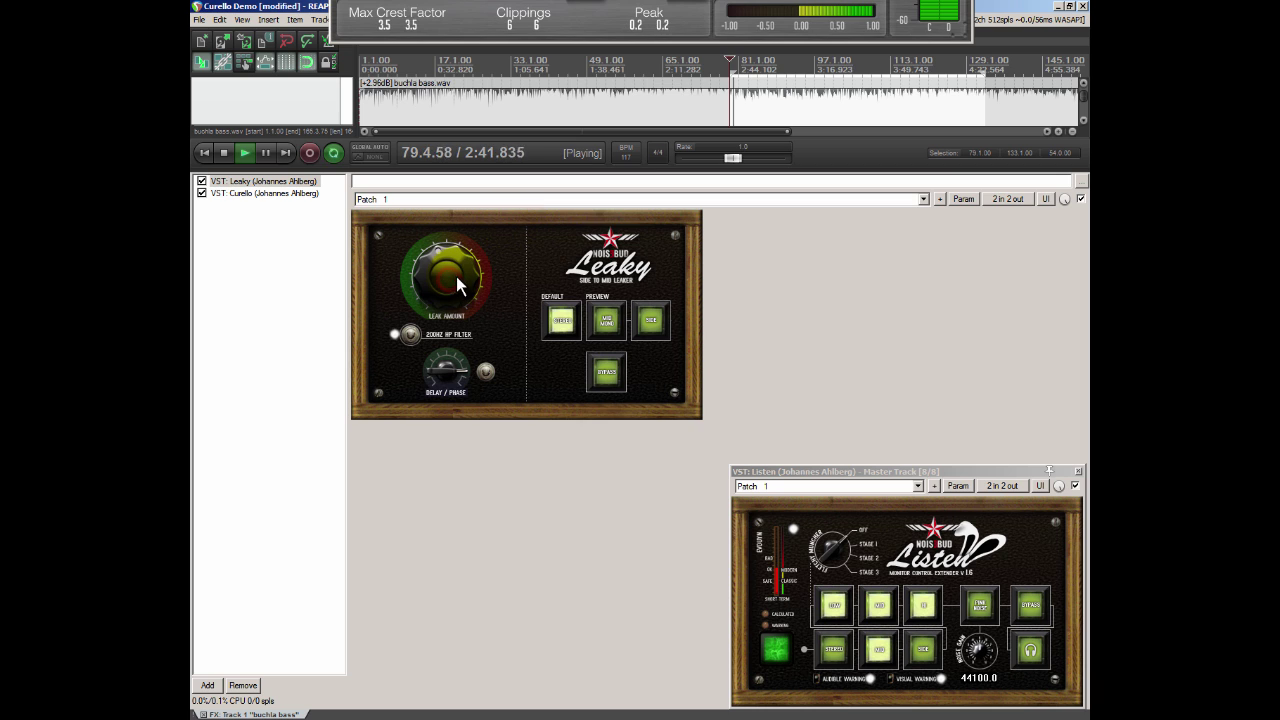
{"action": "left_click", "coordinate": [607, 372]}
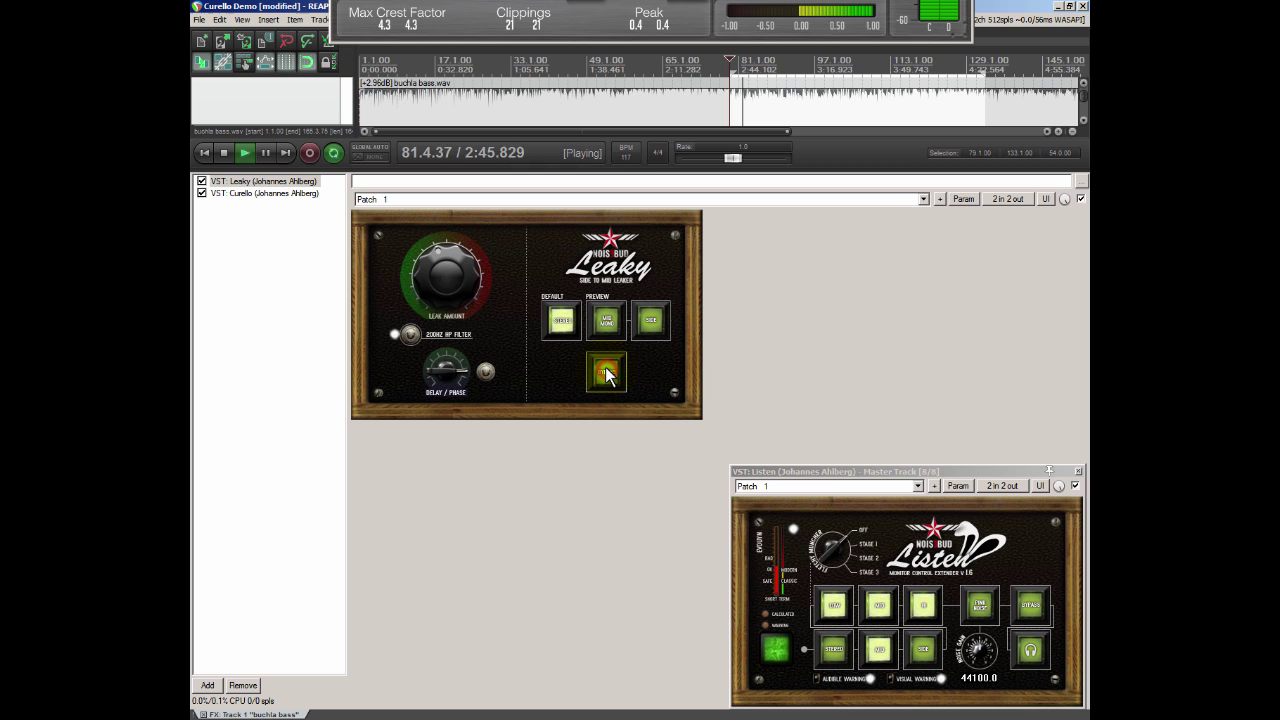
{"action": "left_click", "coordinate": [607, 372]}
{"action": "key", "text": "space"}
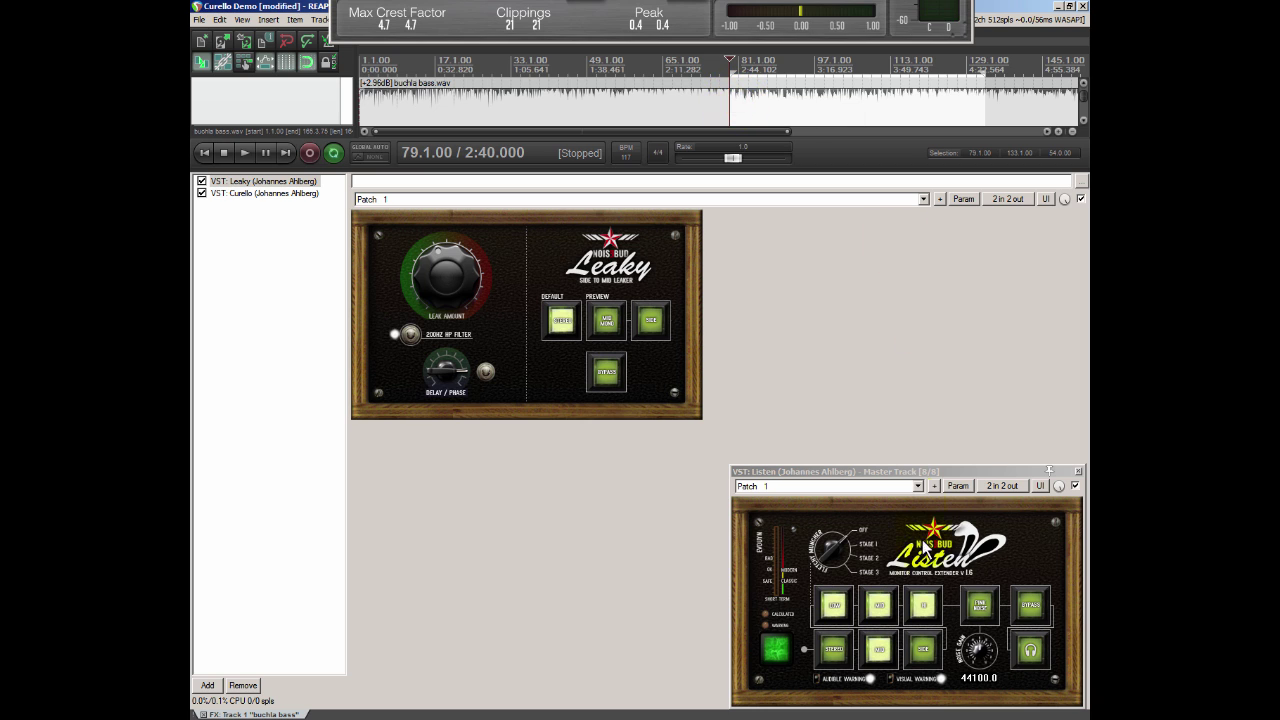
- Return Listen monitoring to stereo, play again, and show Curello's Phase Issue Fix settings
{"action": "left_click", "coordinate": [830, 650]}
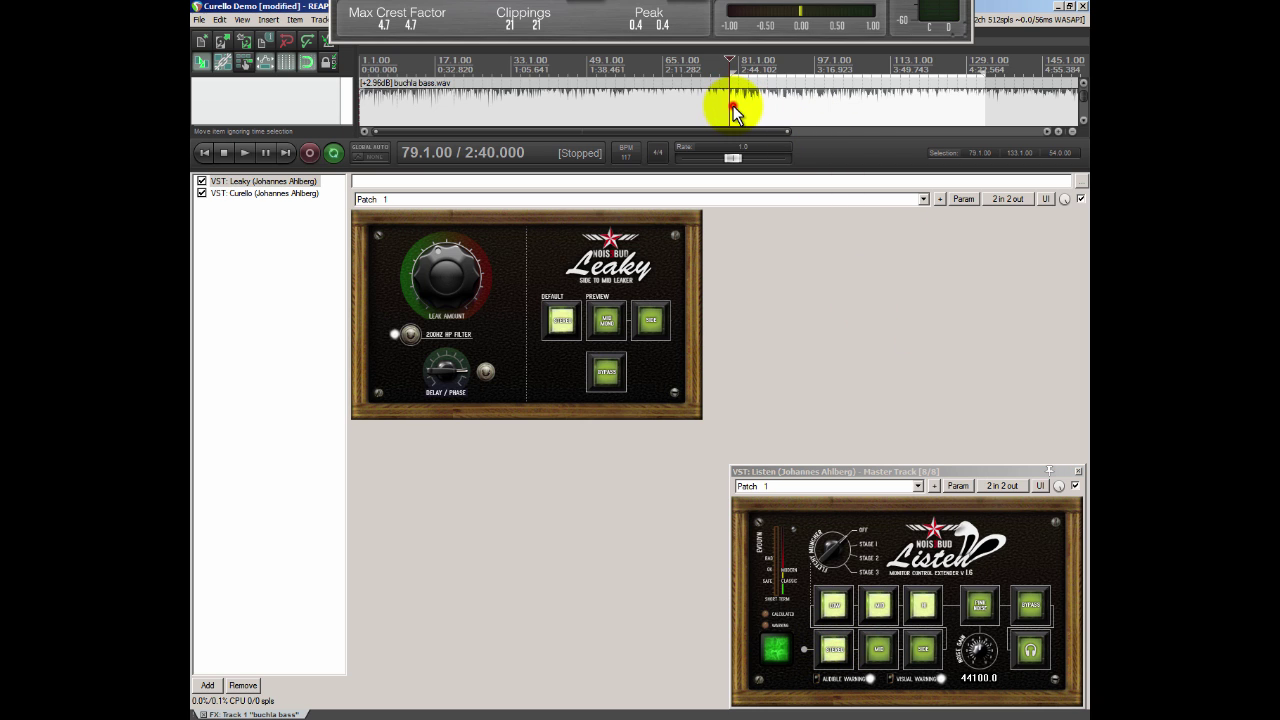
{"action": "key", "text": "space"}
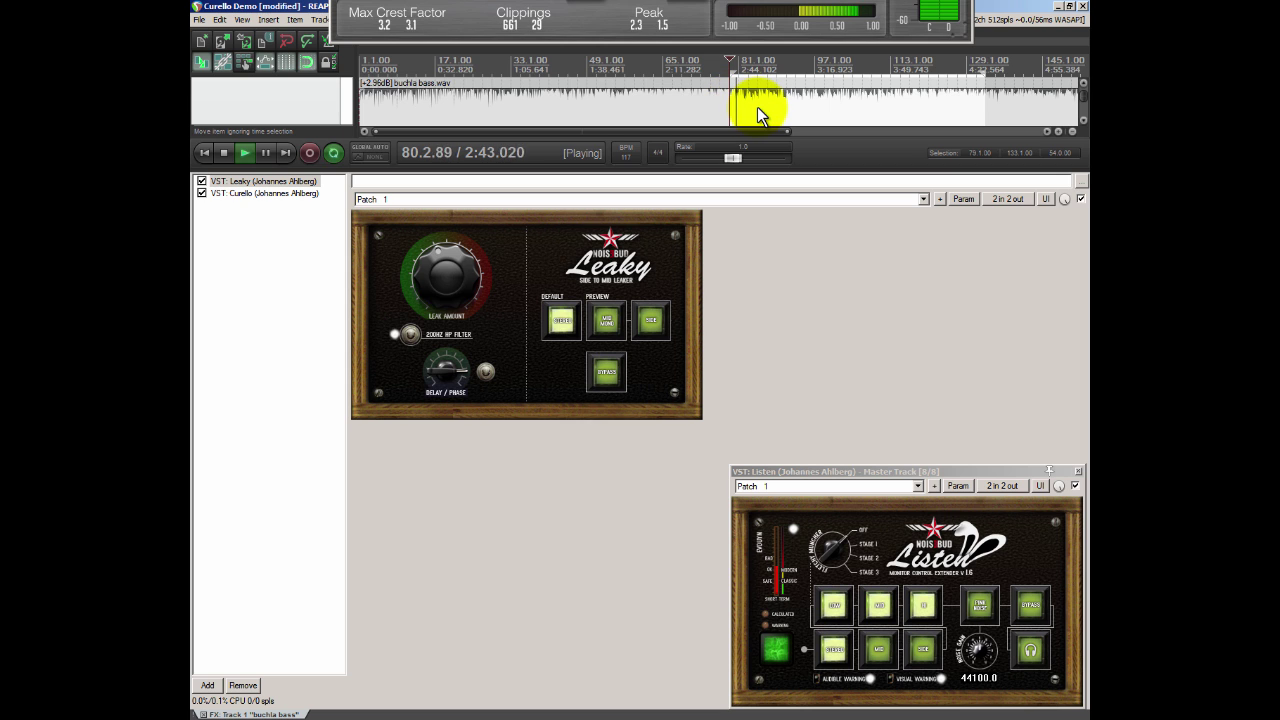
{"action": "left_click", "coordinate": [268, 193]}
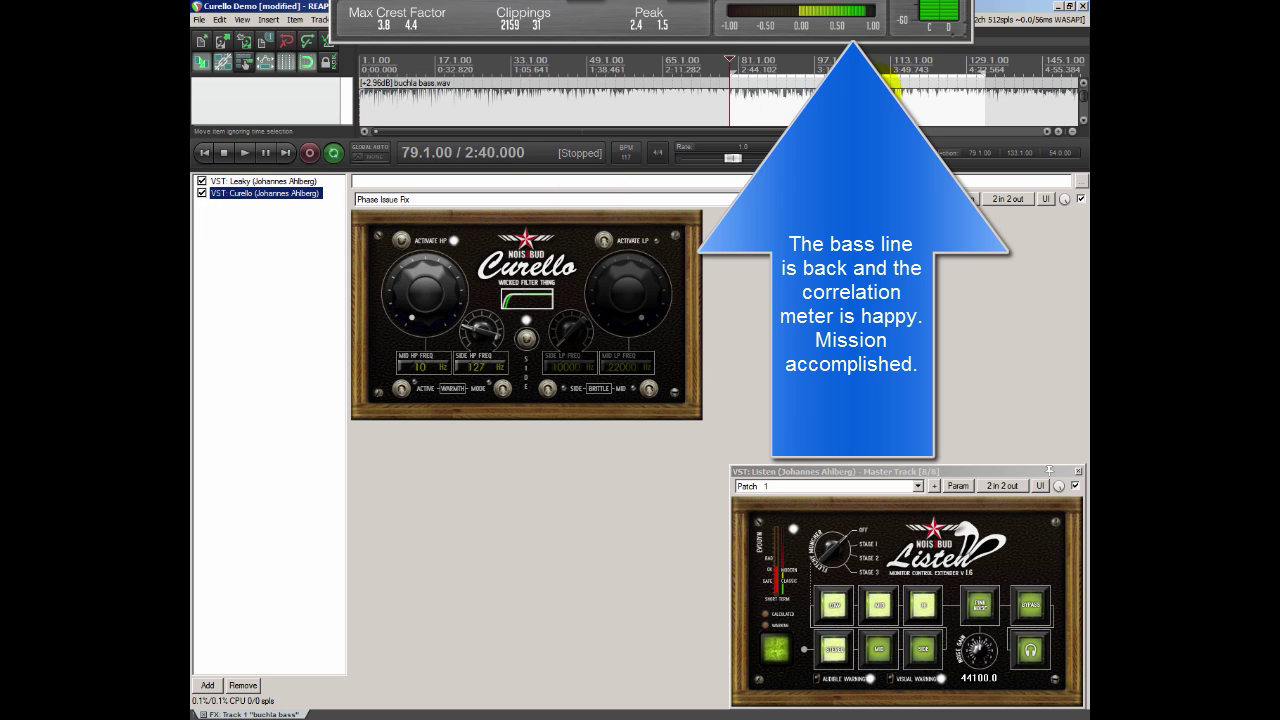
{"action": "left_click", "coordinate": [201, 181]}
{"action": "left_click", "coordinate": [201, 193]}
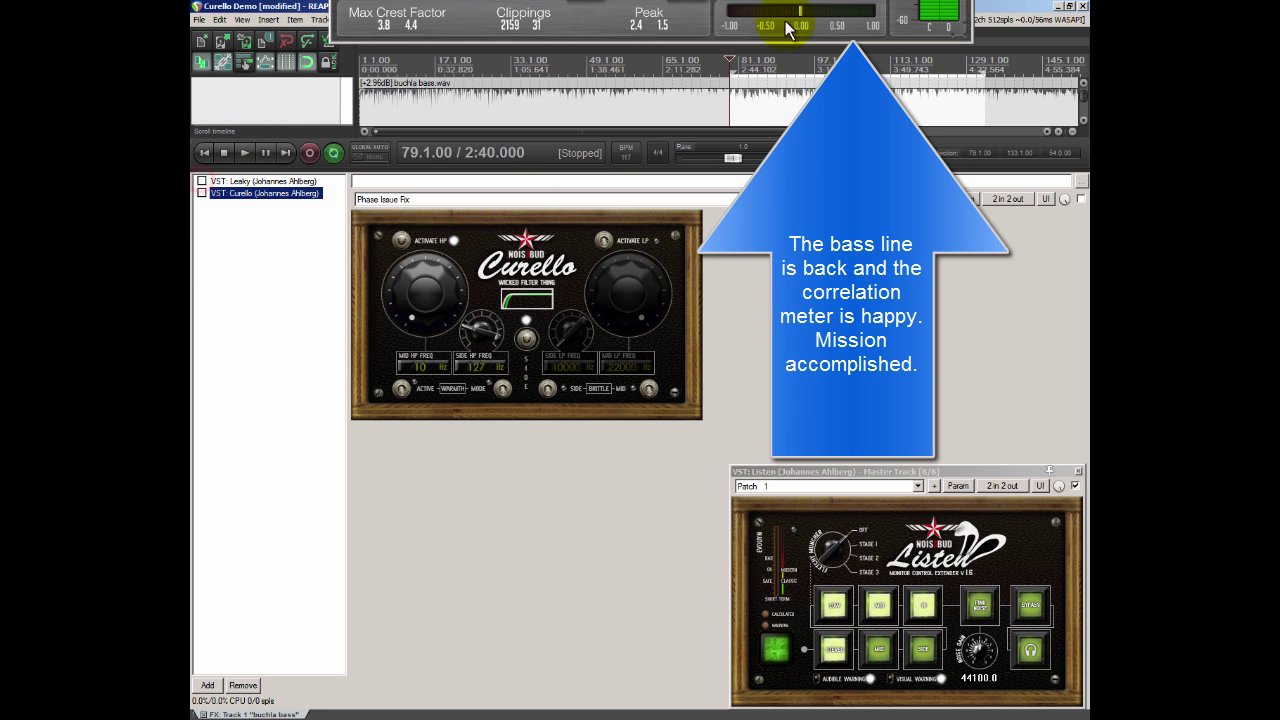
{"action": "key", "text": "space"}
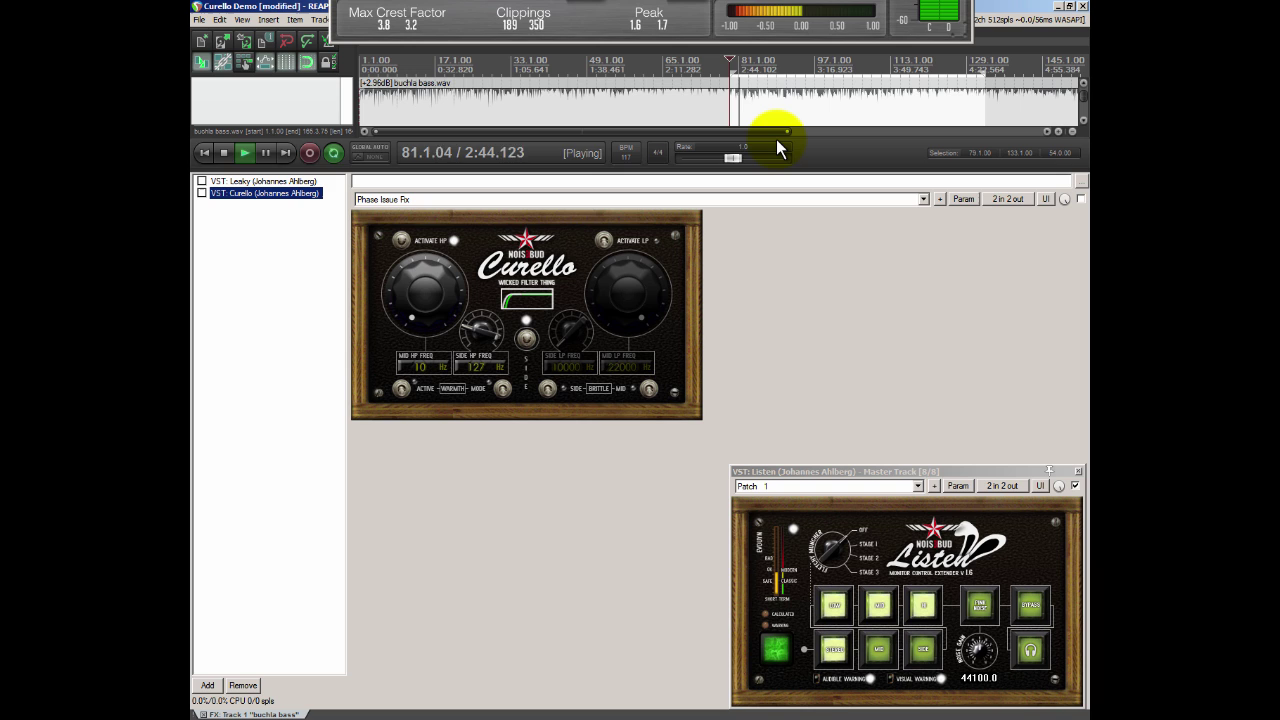
{"action": "key", "text": "space"}
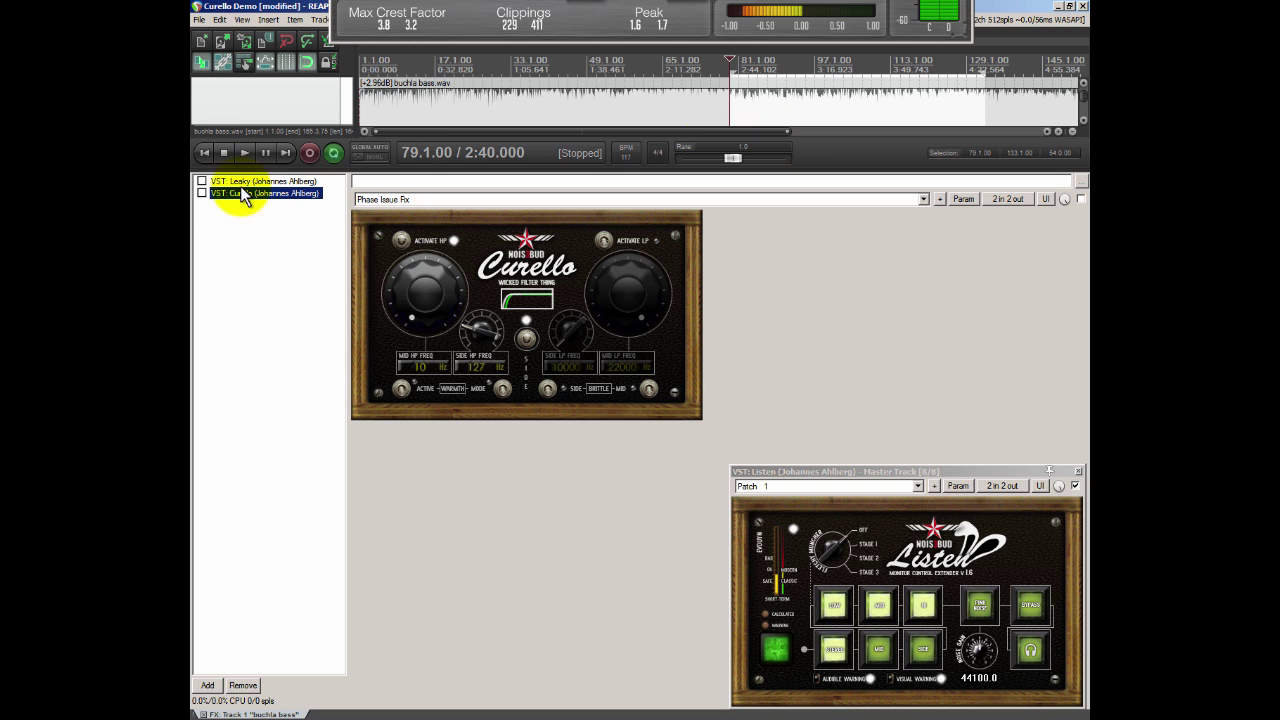
{"action": "left_click", "coordinate": [201, 181]}
{"action": "left_click", "coordinate": [201, 193]}
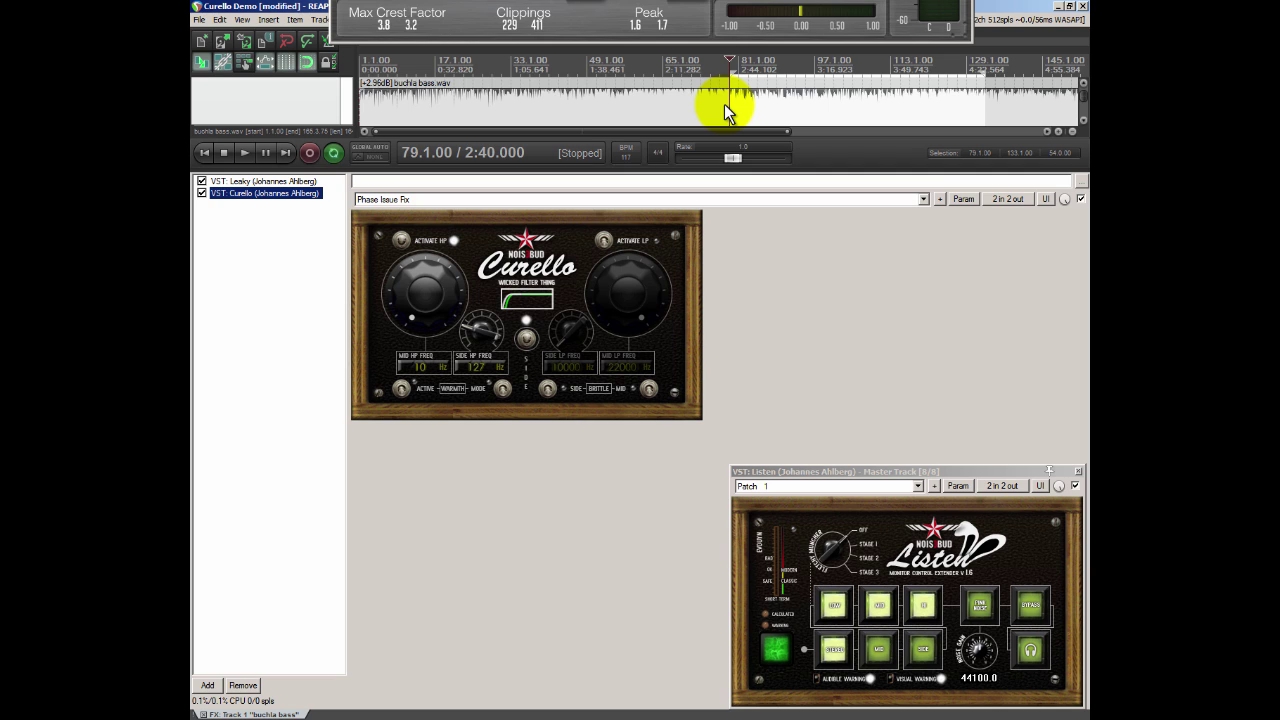
{"action": "key", "text": "space"}
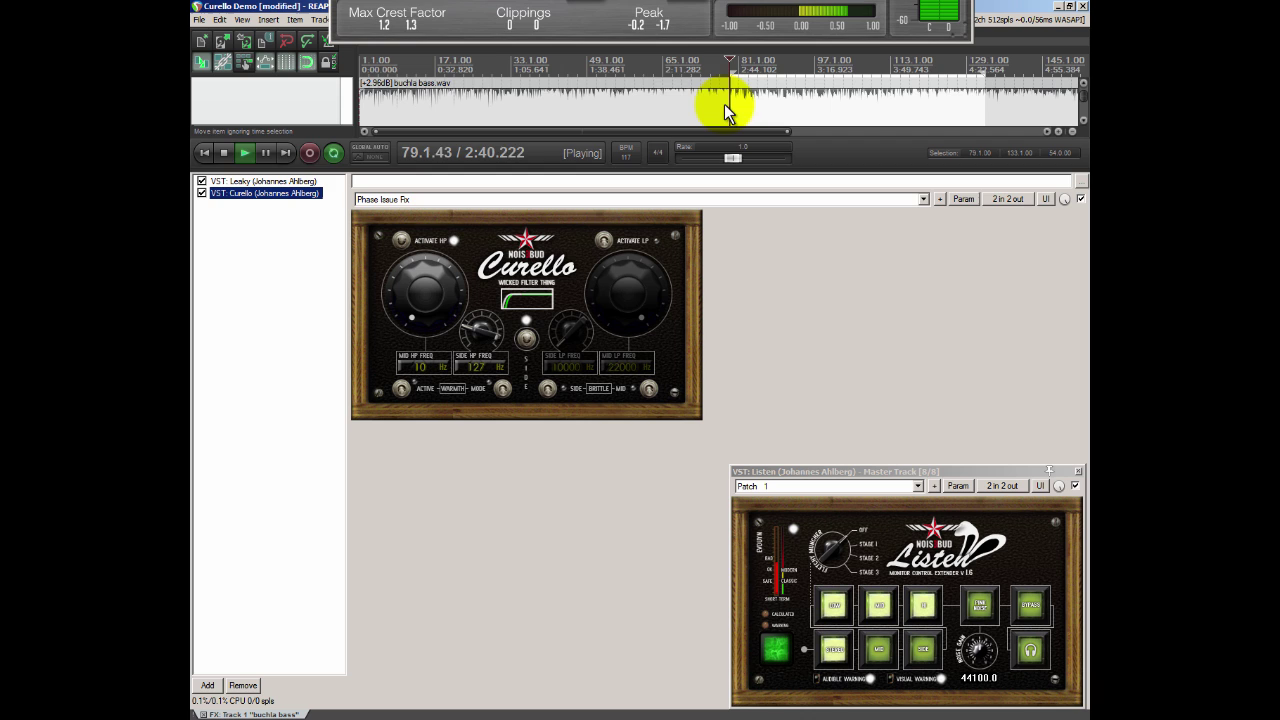
{"action": "left_click", "coordinate": [201, 192]}
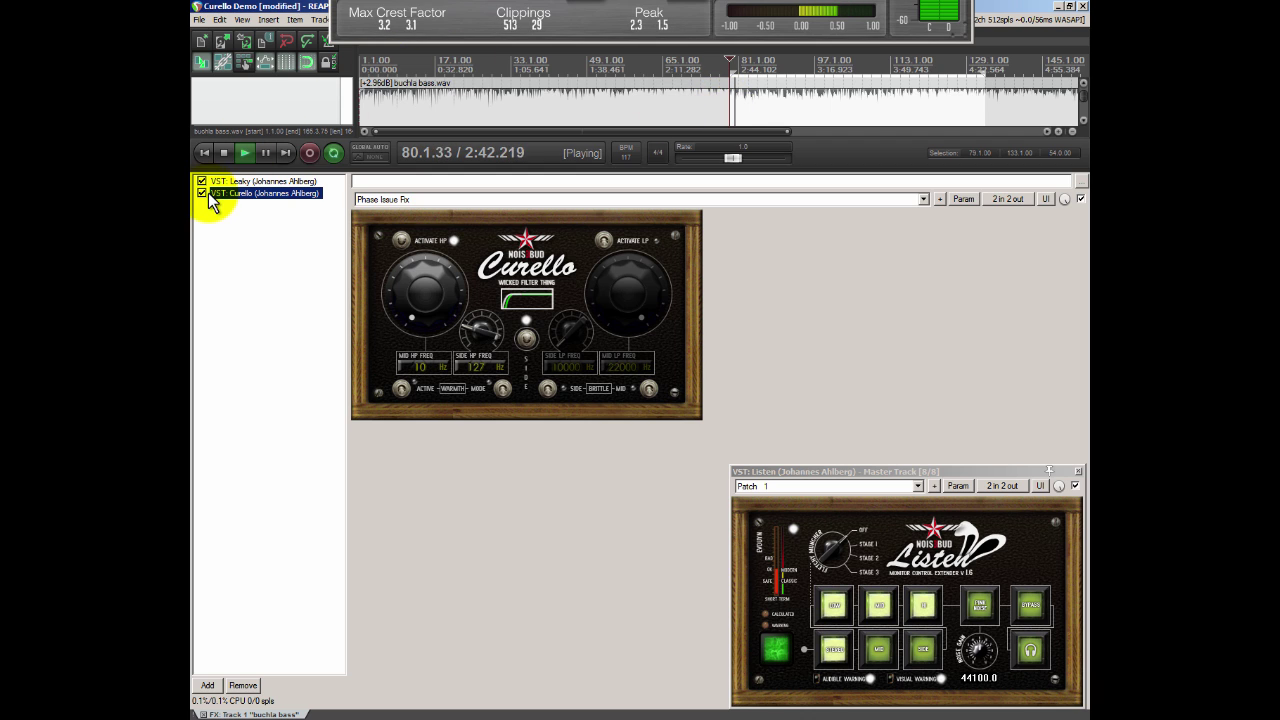
{"action": "left_click", "coordinate": [201, 182]}
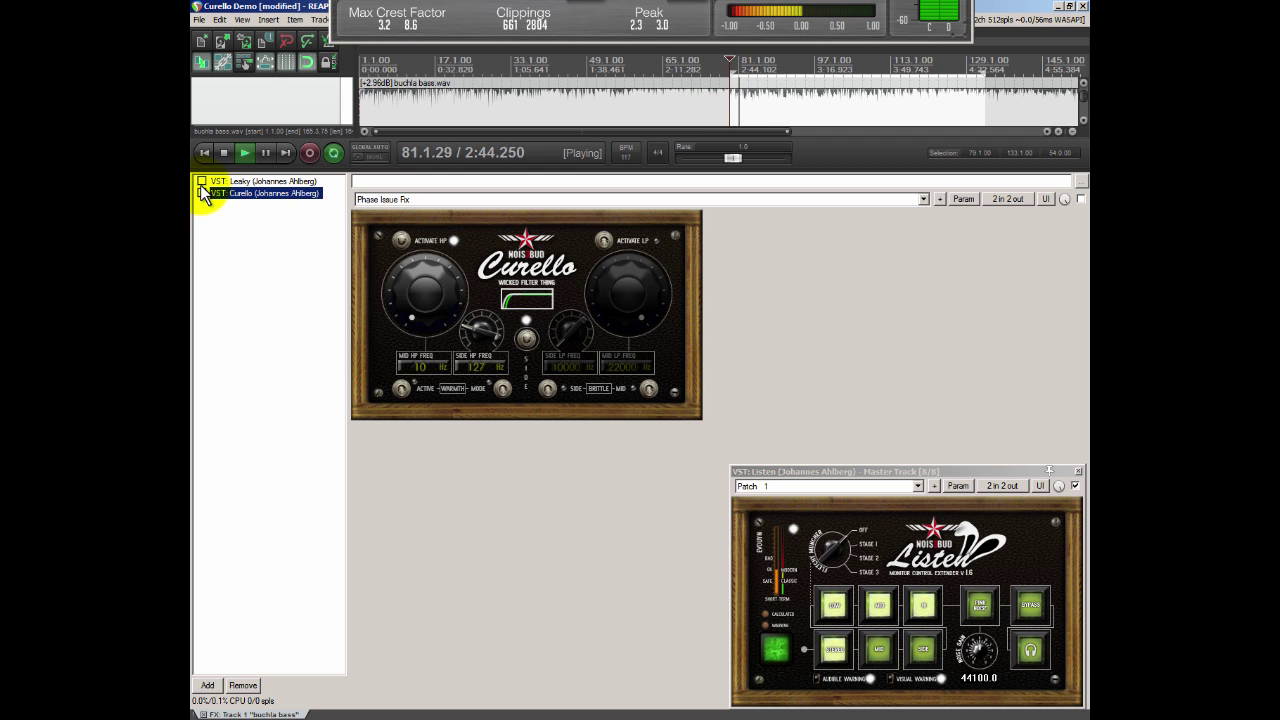
{"action": "left_click", "coordinate": [201, 181]}
{"action": "left_click", "coordinate": [201, 193]}
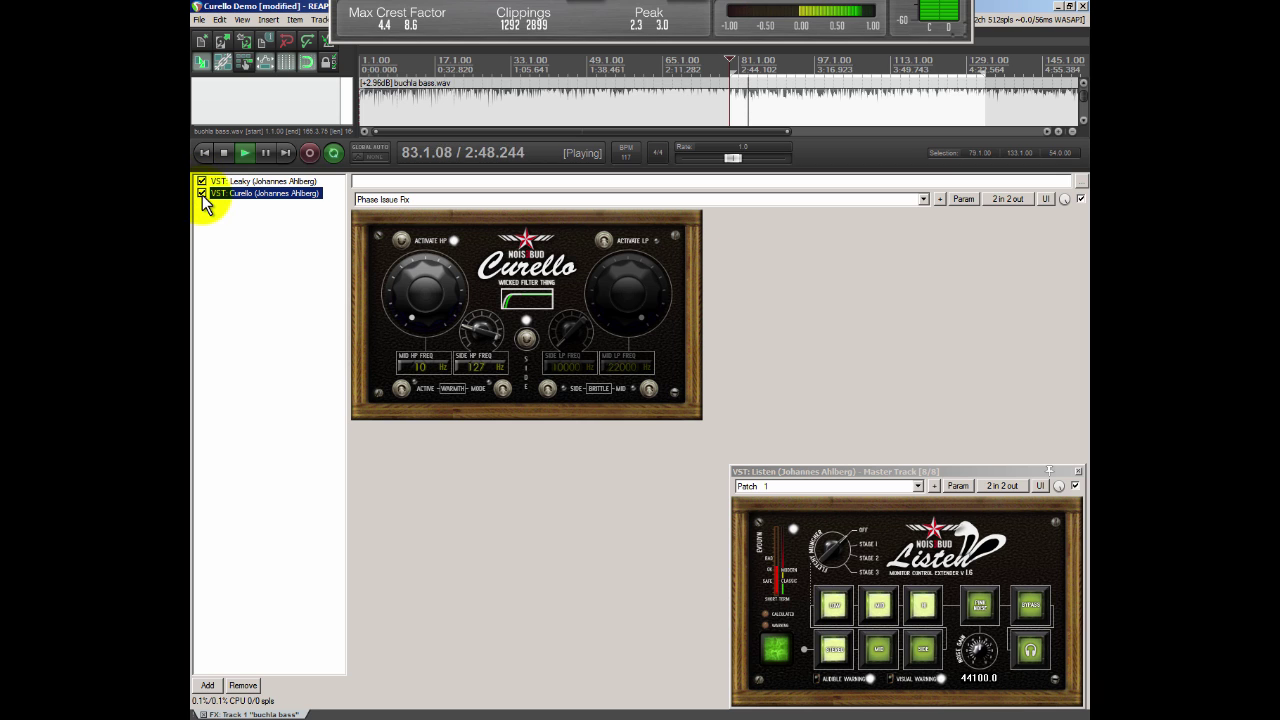
{"action": "left_click", "coordinate": [201, 181]}
{"action": "left_click", "coordinate": [201, 193]}
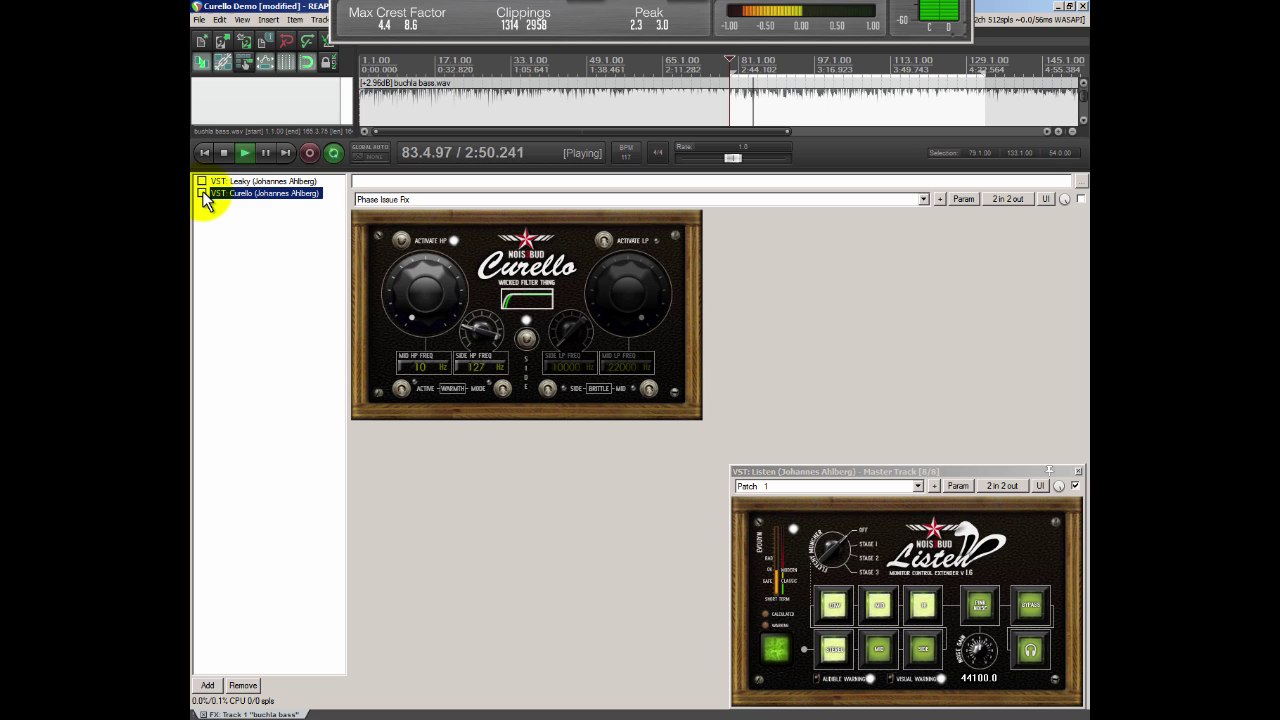
{"action": "left_click", "coordinate": [201, 193]}
{"action": "left_click", "coordinate": [201, 181]}
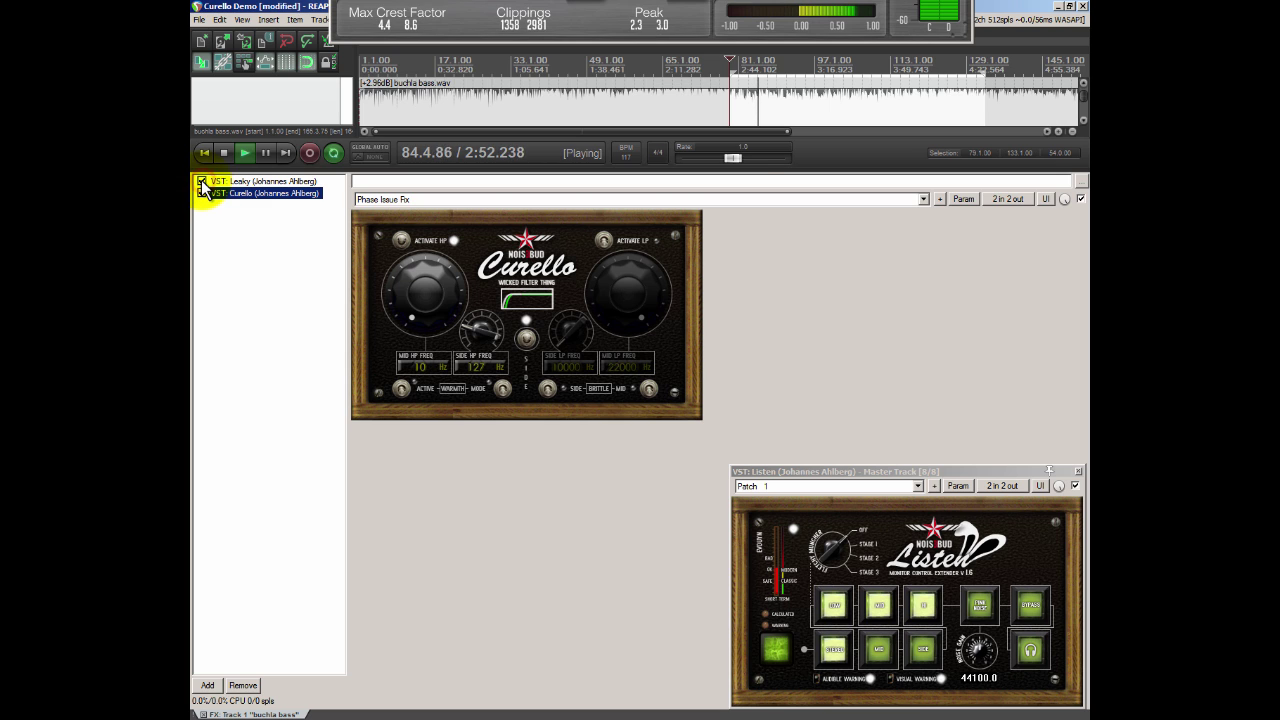
{"action": "left_click", "coordinate": [843, 99]}
{"action": "key", "text": "space"}
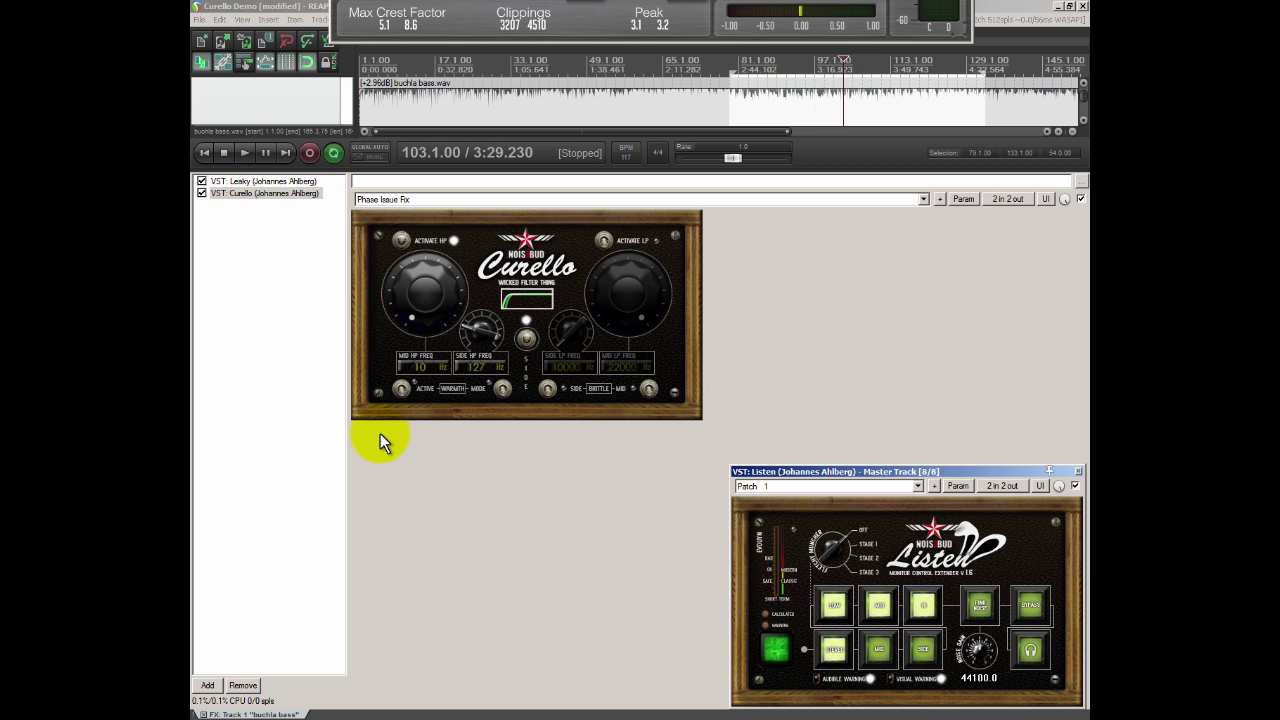